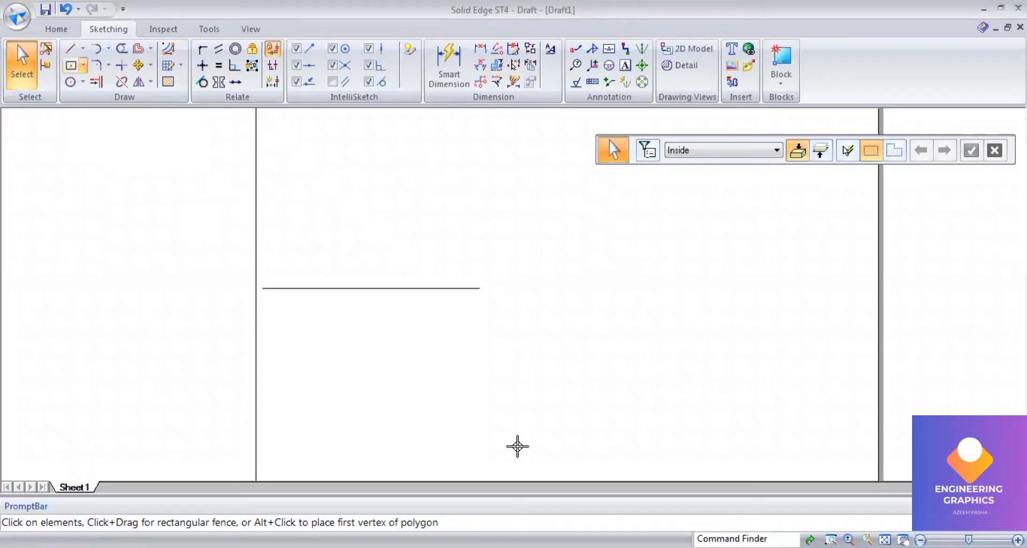
- Draw a five-sided polygon below the reference line and dimension its left edge to 30 mm
{"action": "left_click", "coordinate": [355, 370]}
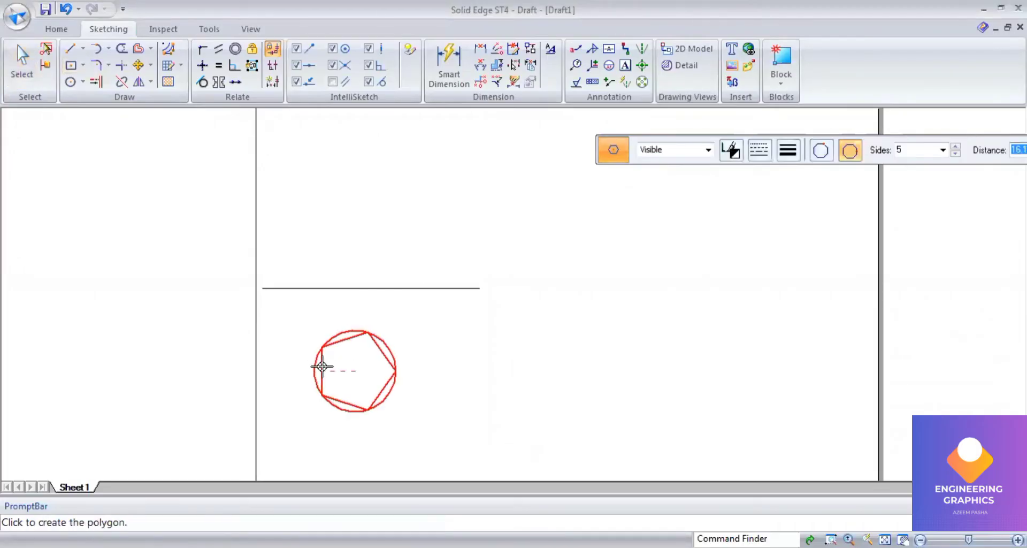
{"action": "left_click", "coordinate": [322, 367]}
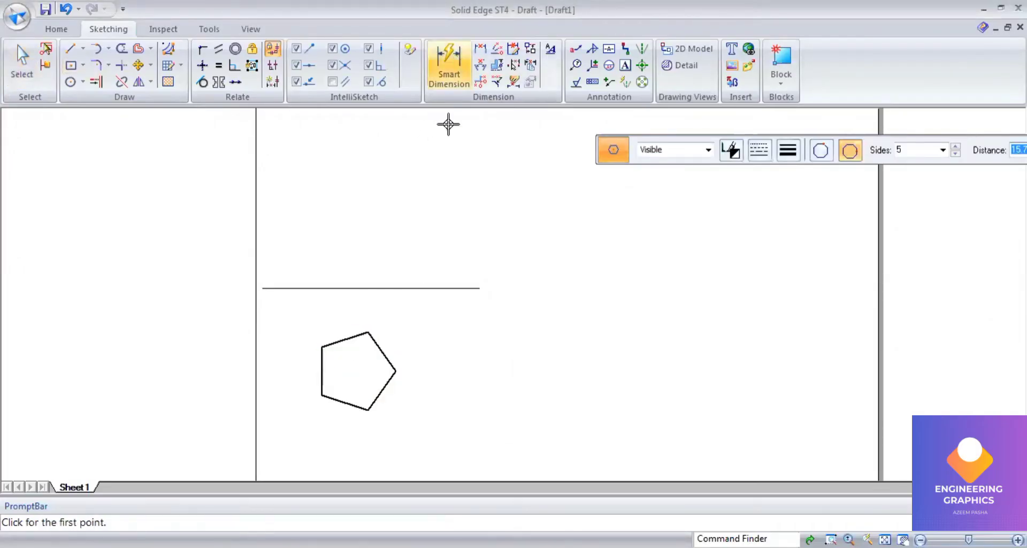
{"action": "left_click", "coordinate": [321, 370]}
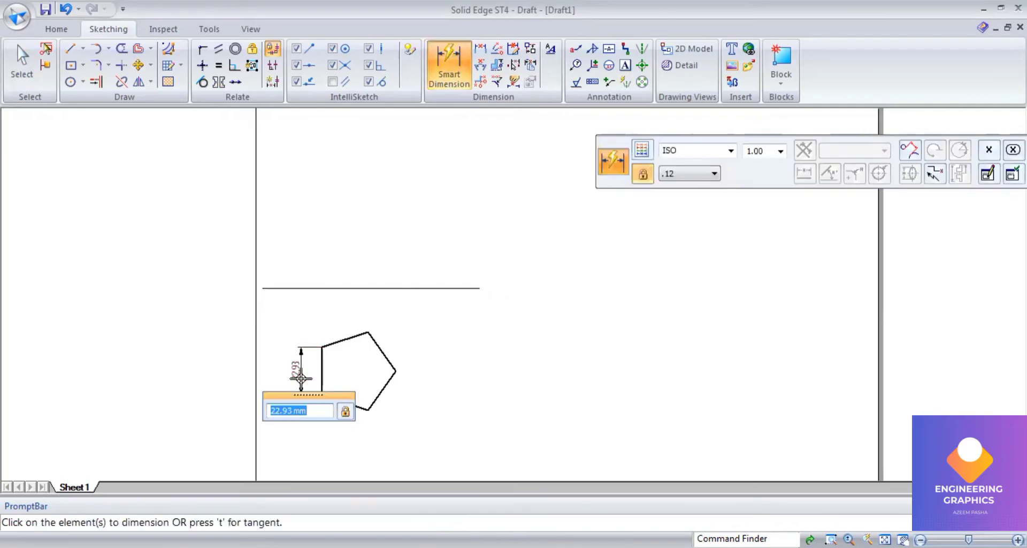
{"action": "type", "text": "30"}
{"action": "key", "text": "Return"}
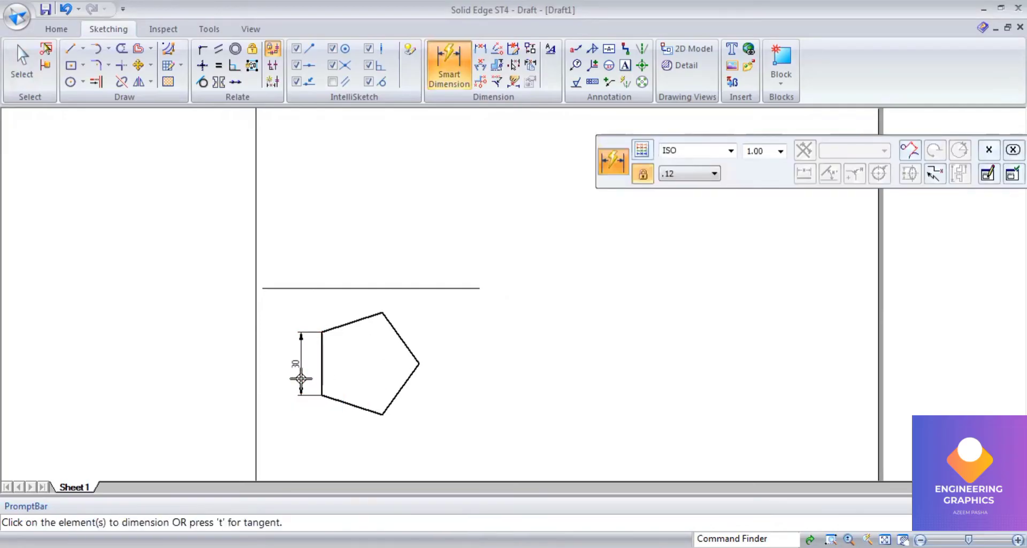
{"action": "scroll", "coordinate": [300, 377], "scroll_direction": "down", "scroll_amount": 2}
{"action": "scroll", "coordinate": [300, 375], "scroll_direction": "up", "scroll_amount": 1}
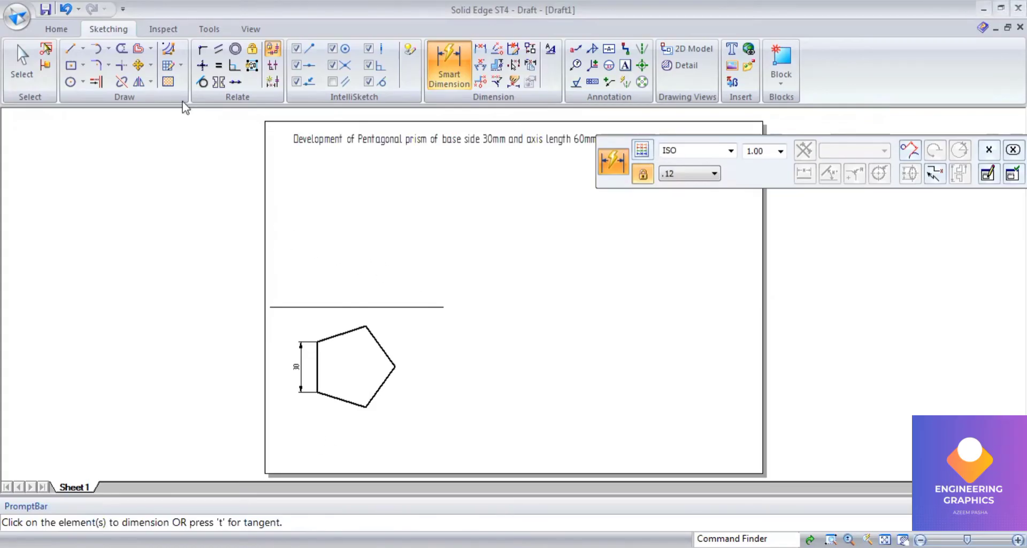
- Draw three 0.13 mm lines from pentagon vertices to the opposite sides, crossing at the centre
{"action": "key", "text": "l"}
{"action": "left_click", "coordinate": [788, 150]}
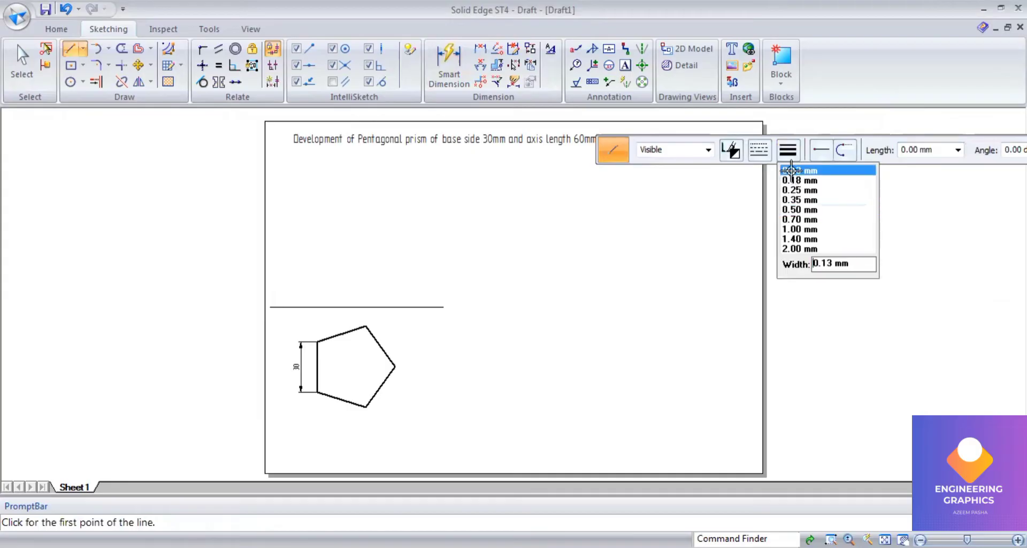
{"action": "left_click", "coordinate": [792, 170]}
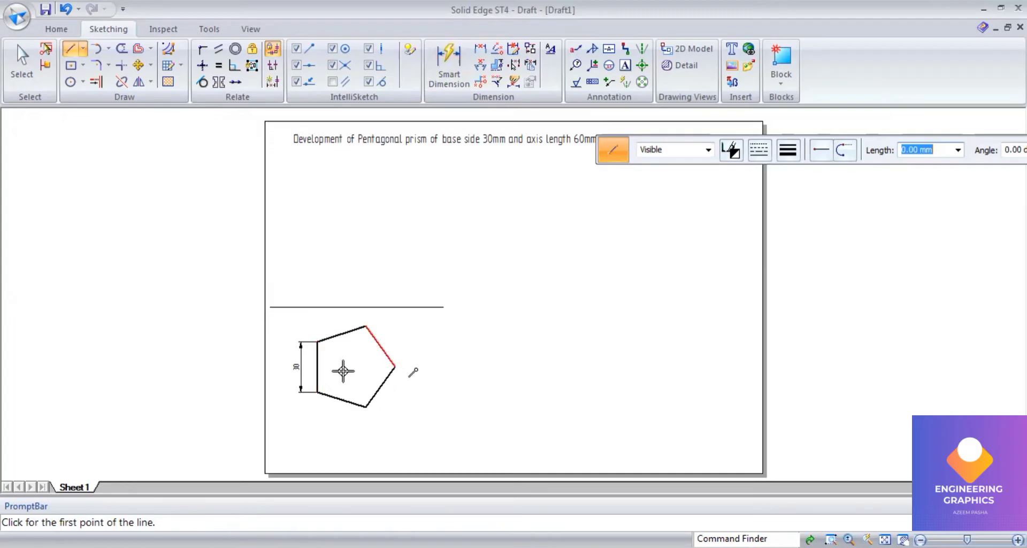
{"action": "left_click", "coordinate": [319, 366]}
{"action": "left_click", "coordinate": [395, 367]}
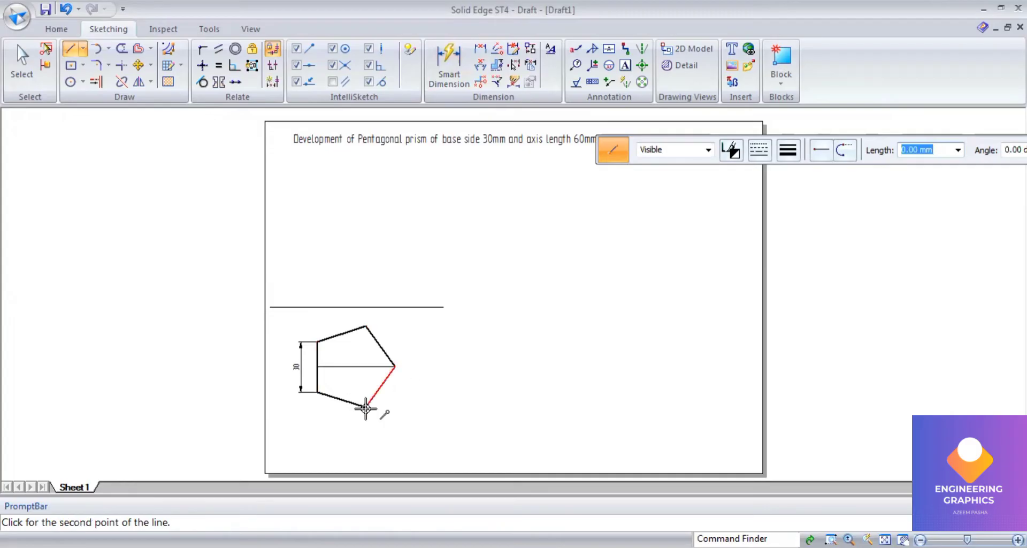
{"action": "right_click", "coordinate": [366, 407]}
{"action": "left_click", "coordinate": [366, 408]}
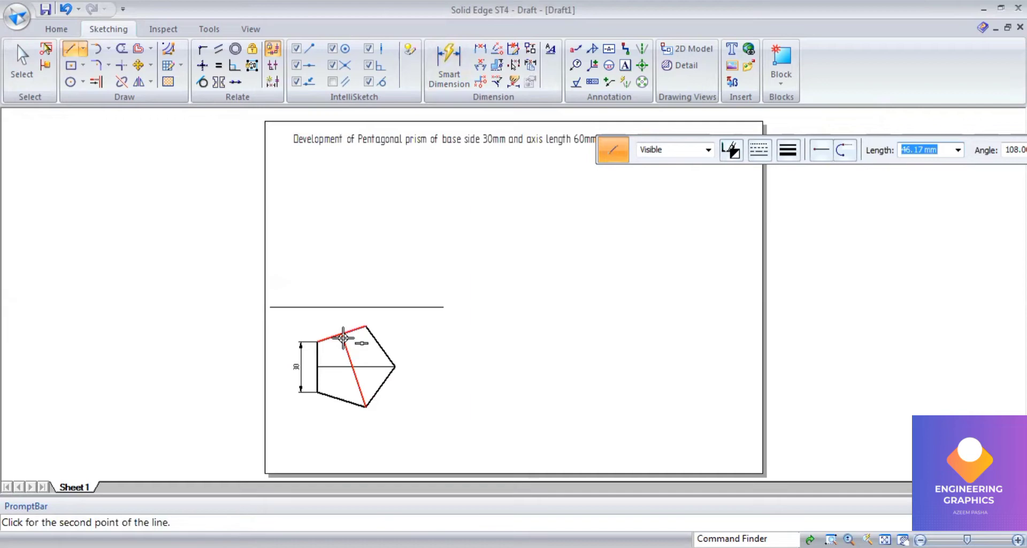
{"action": "left_click", "coordinate": [343, 337]}
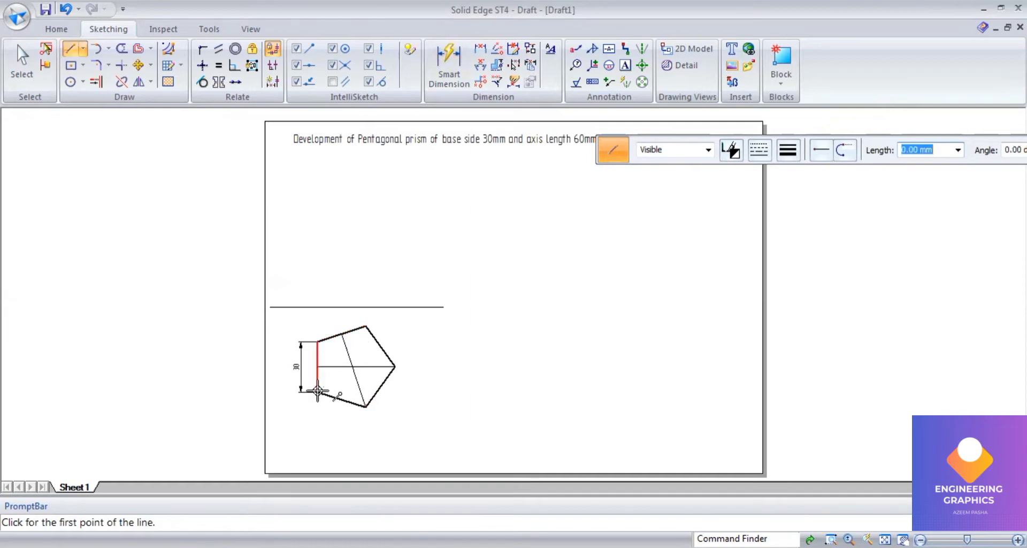
{"action": "left_click", "coordinate": [318, 391]}
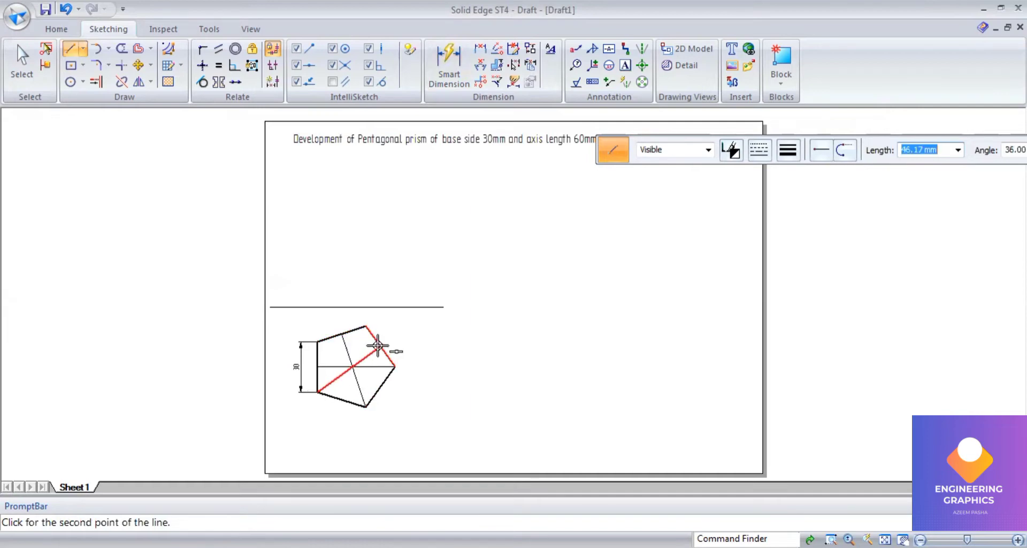
{"action": "left_click", "coordinate": [380, 346]}
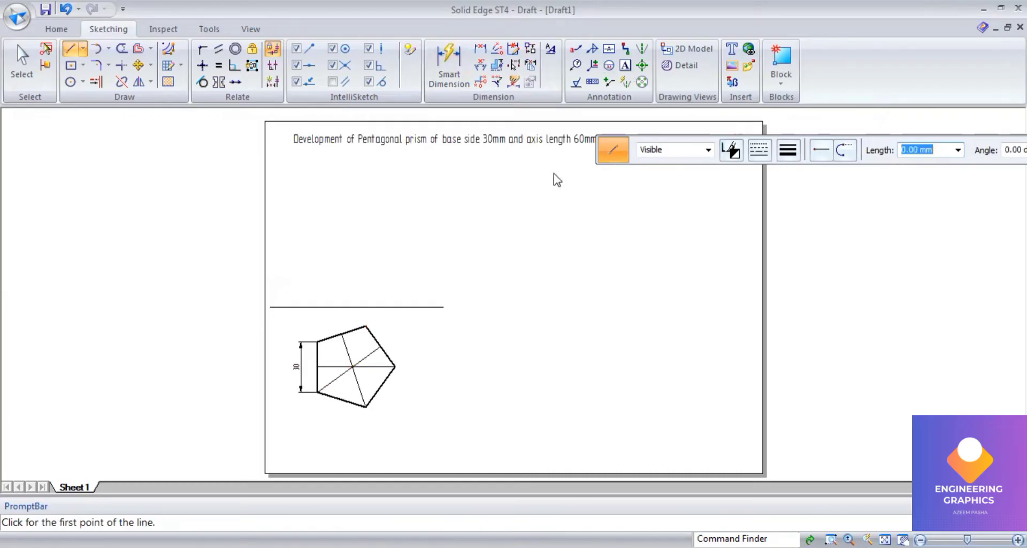
- Place text labels a, b, c, d and e beside the pentagon's vertices
{"action": "left_click", "coordinate": [625, 65]}
{"action": "scroll", "coordinate": [305, 374], "scroll_direction": "up", "scroll_amount": 1}
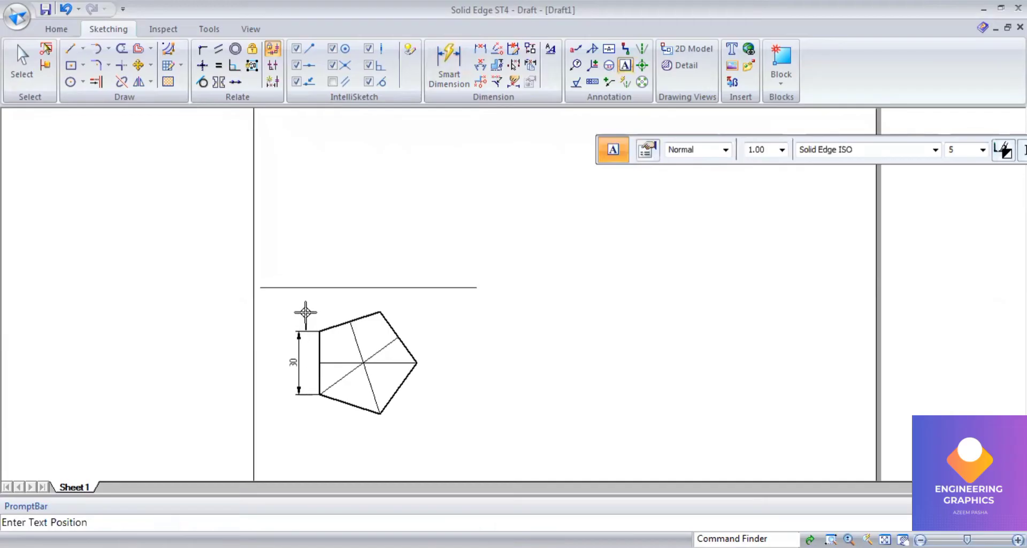
{"action": "left_click", "coordinate": [305, 312]}
{"action": "type", "text": "a"}
{"action": "left_click", "coordinate": [313, 393]}
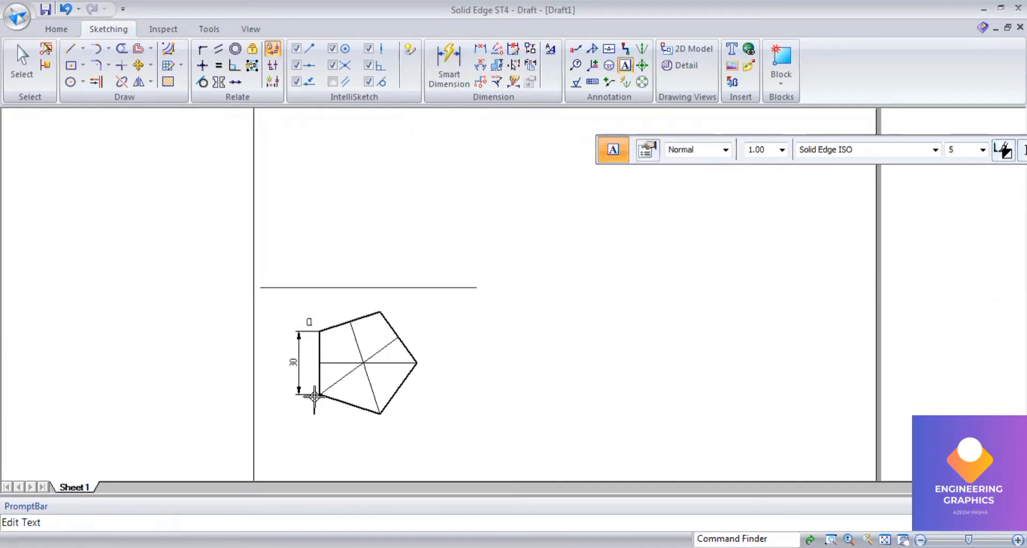
{"action": "type", "text": "b"}
{"action": "left_click", "coordinate": [365, 419]}
{"action": "type", "text": "c"}
{"action": "type", "text": "d"}
{"action": "left_click", "coordinate": [389, 308]}
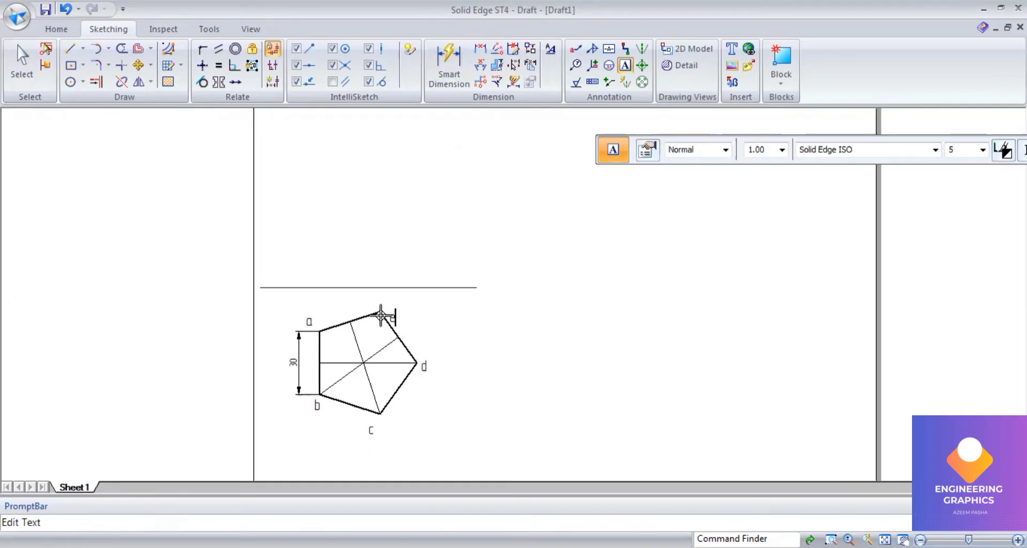
{"action": "type", "text": "e"}
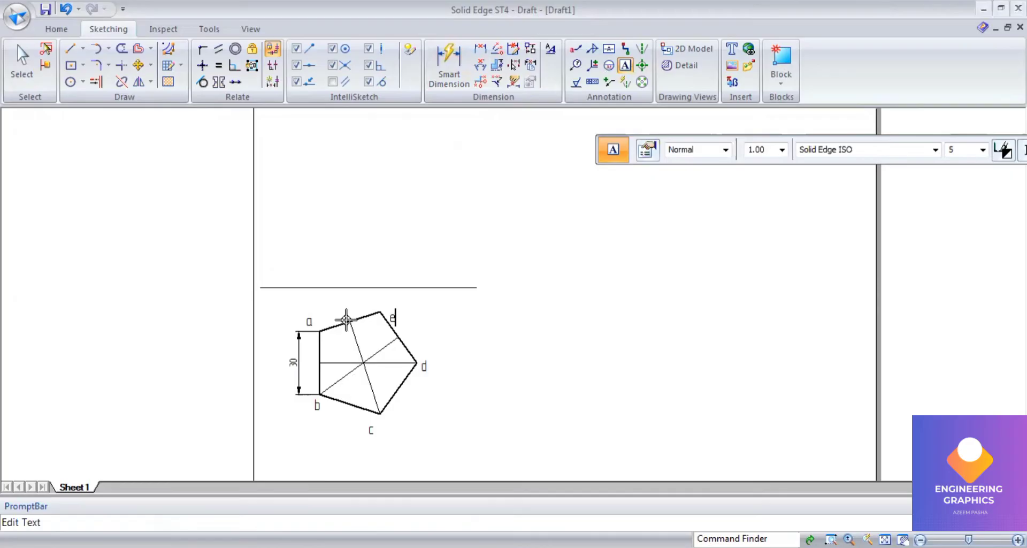
{"action": "left_click", "coordinate": [343, 348]}
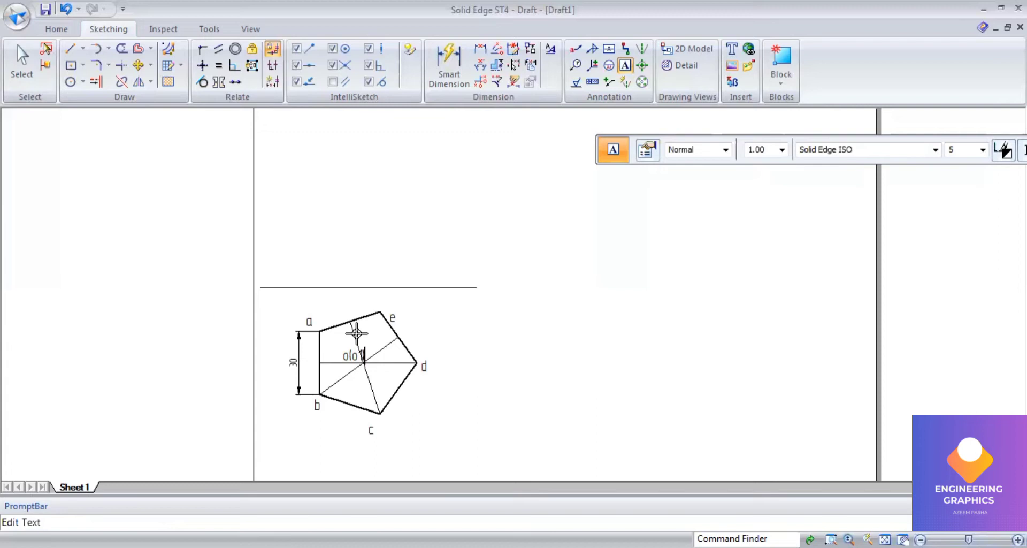
- Draw 0.13 mm projector lines from vertices a, d and c up to the reference line
{"action": "scroll", "coordinate": [377, 324], "scroll_direction": "down", "scroll_amount": 1}
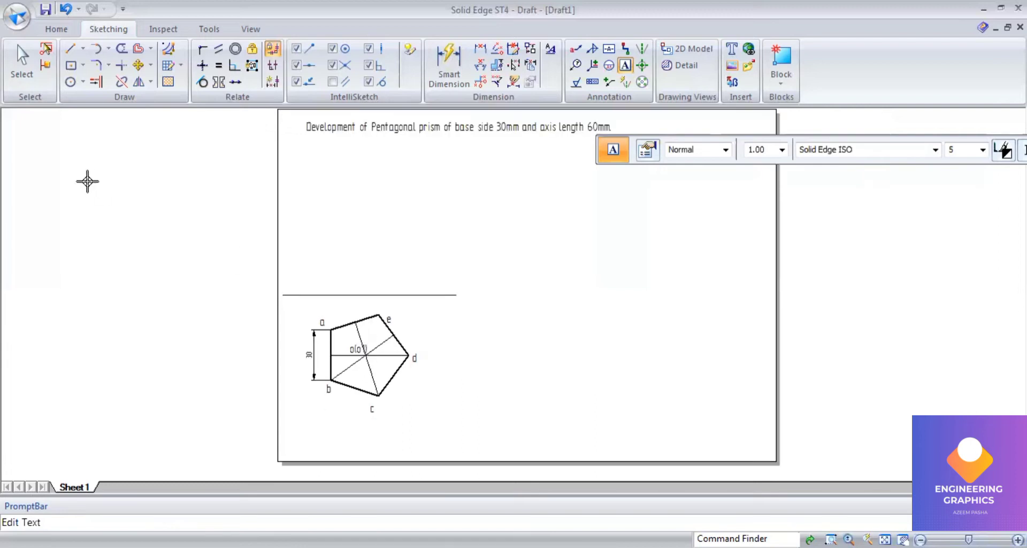
{"action": "left_click", "coordinate": [69, 48]}
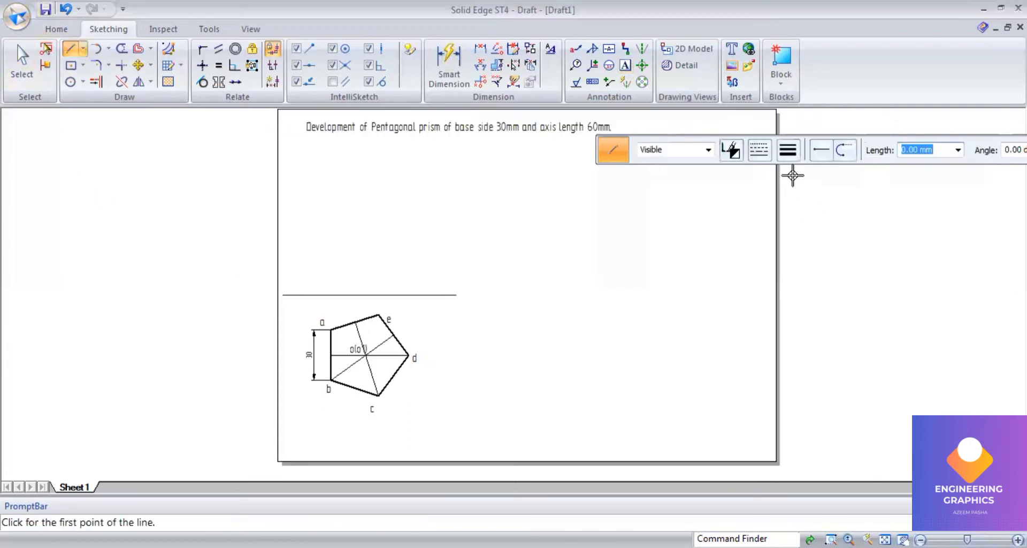
{"action": "left_click", "coordinate": [790, 152]}
{"action": "left_click", "coordinate": [790, 171]}
{"action": "left_click", "coordinate": [331, 329]}
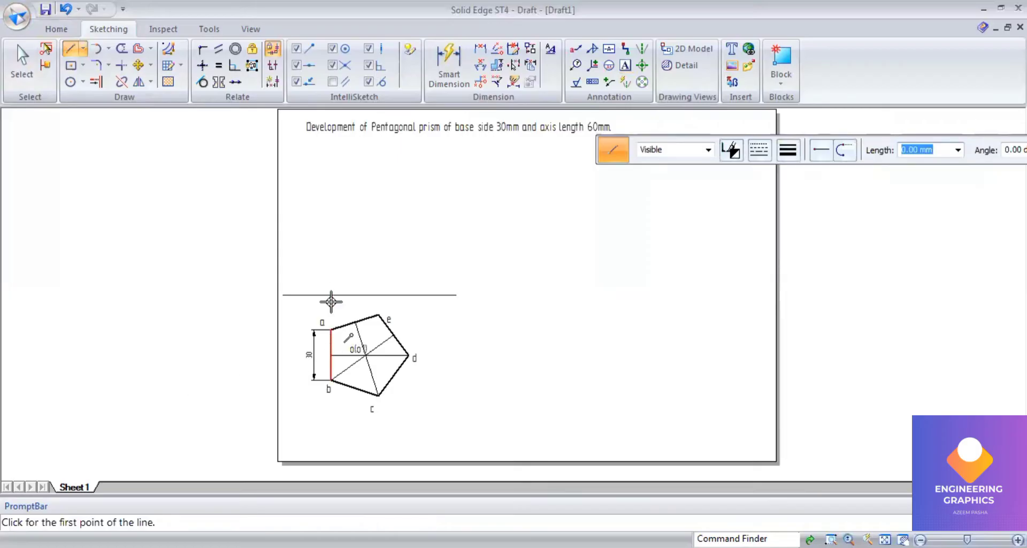
{"action": "left_click", "coordinate": [331, 295]}
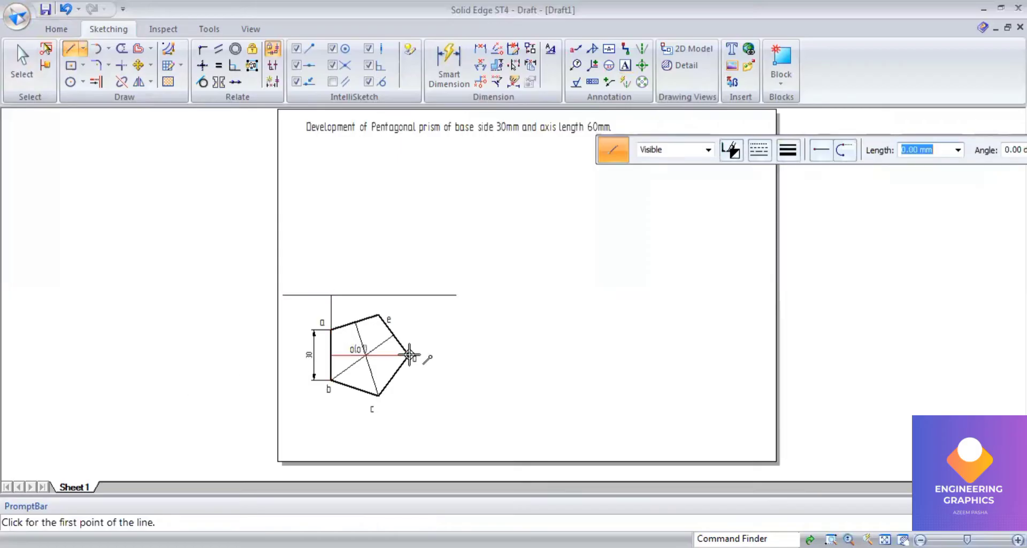
{"action": "left_click", "coordinate": [409, 357]}
{"action": "left_click", "coordinate": [409, 295]}
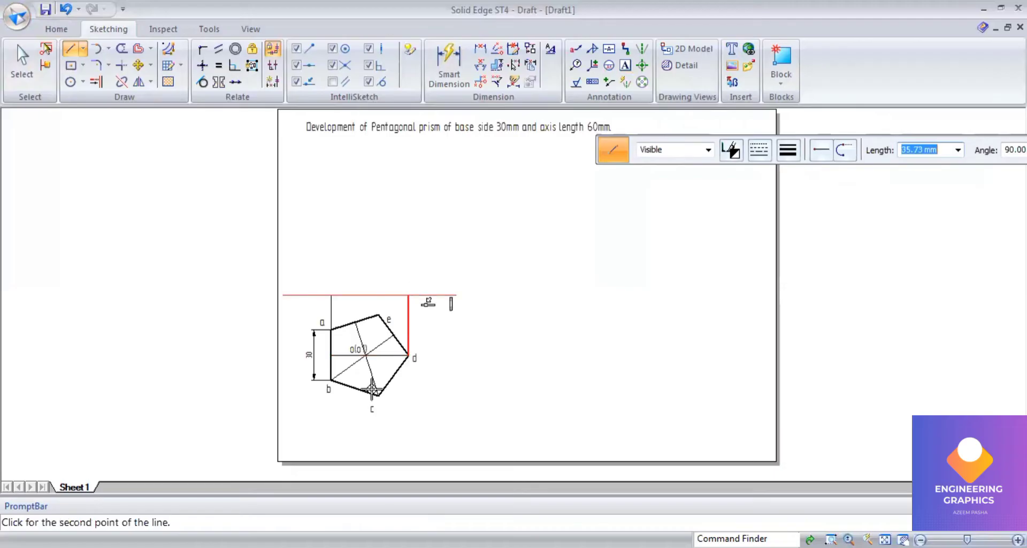
{"action": "right_click", "coordinate": [379, 395]}
{"action": "left_click", "coordinate": [379, 394]}
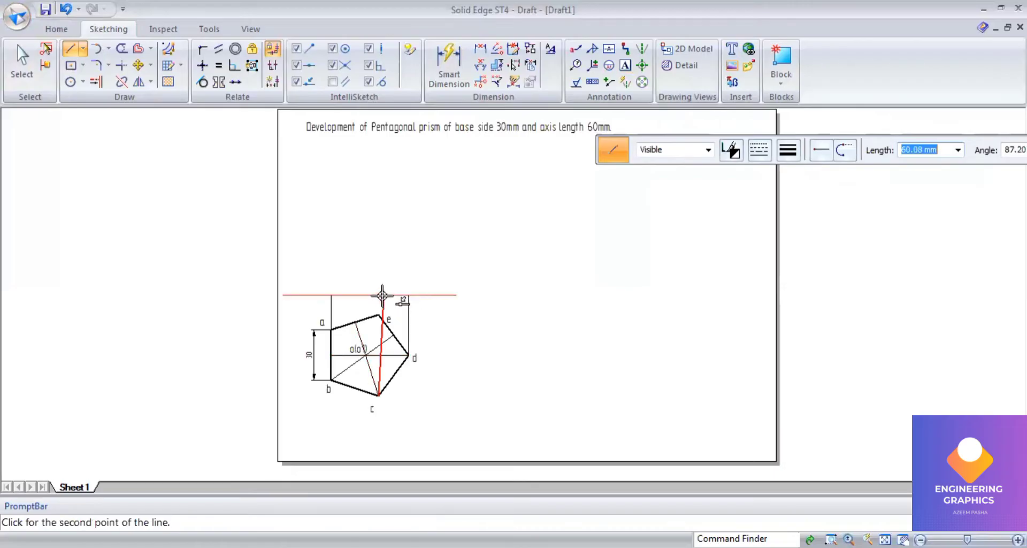
{"action": "left_click", "coordinate": [379, 295]}
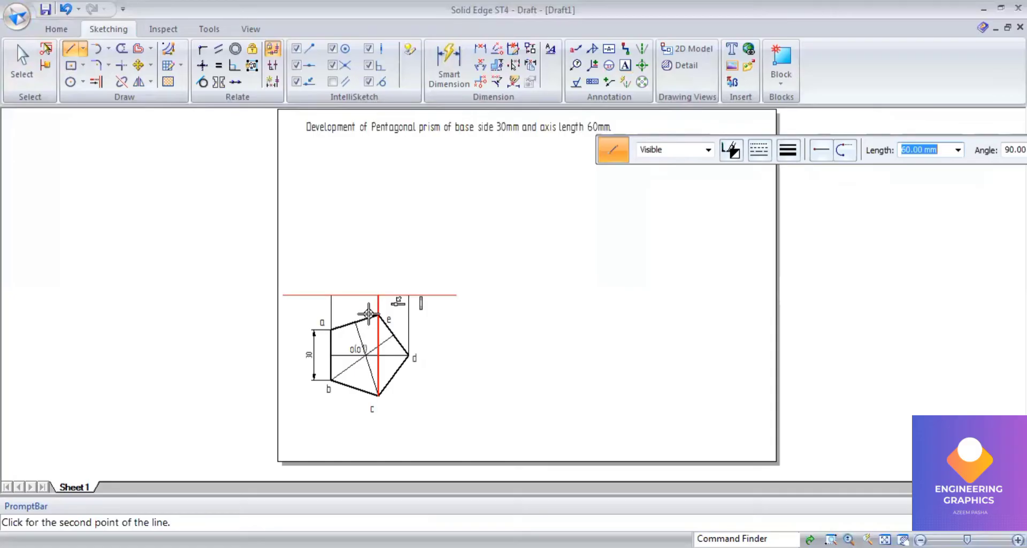
{"action": "right_click", "coordinate": [368, 362]}
- Draw a projector line from centre o up to the reference line
{"action": "scroll", "coordinate": [365, 355], "scroll_direction": "up", "scroll_amount": 3}
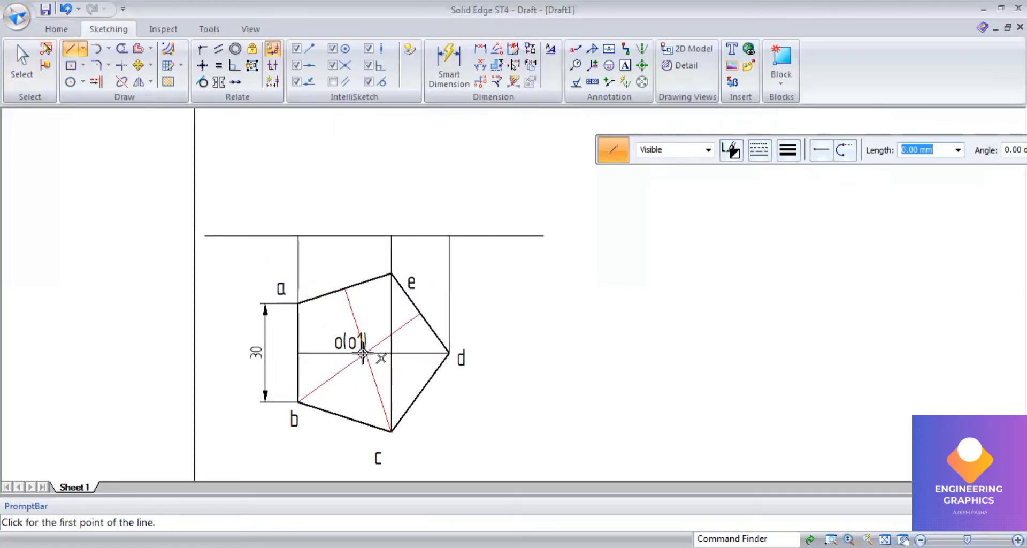
{"action": "left_click", "coordinate": [364, 353]}
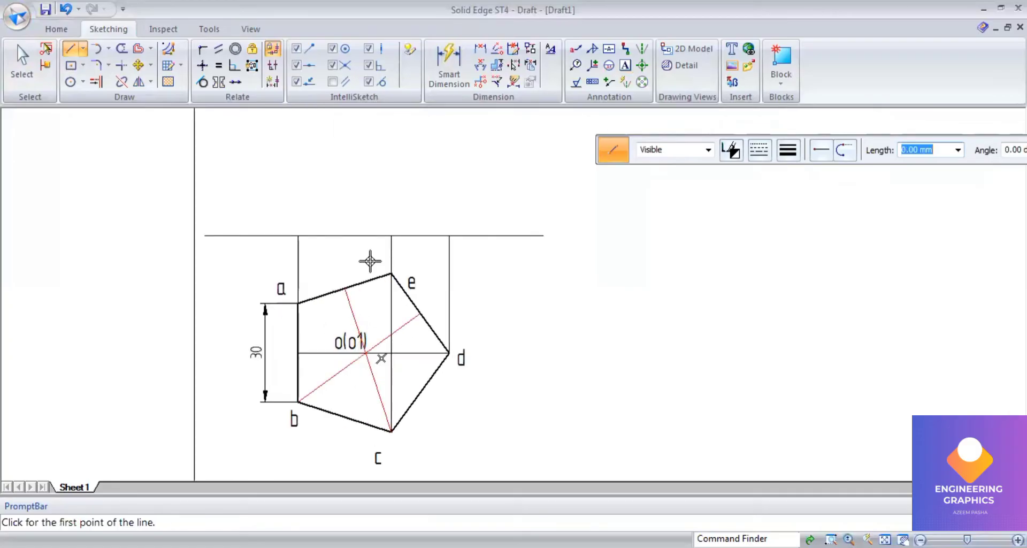
{"action": "left_click", "coordinate": [368, 235]}
{"action": "right_click", "coordinate": [412, 232]}
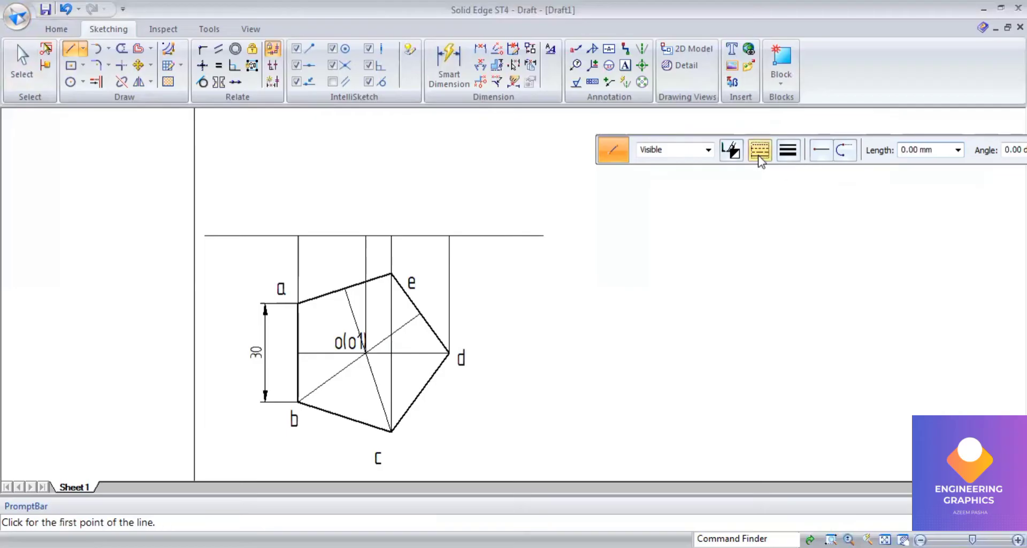
- Draw the 60 mm prism axis above the reference line in a chain line style
{"action": "left_click", "coordinate": [759, 153]}
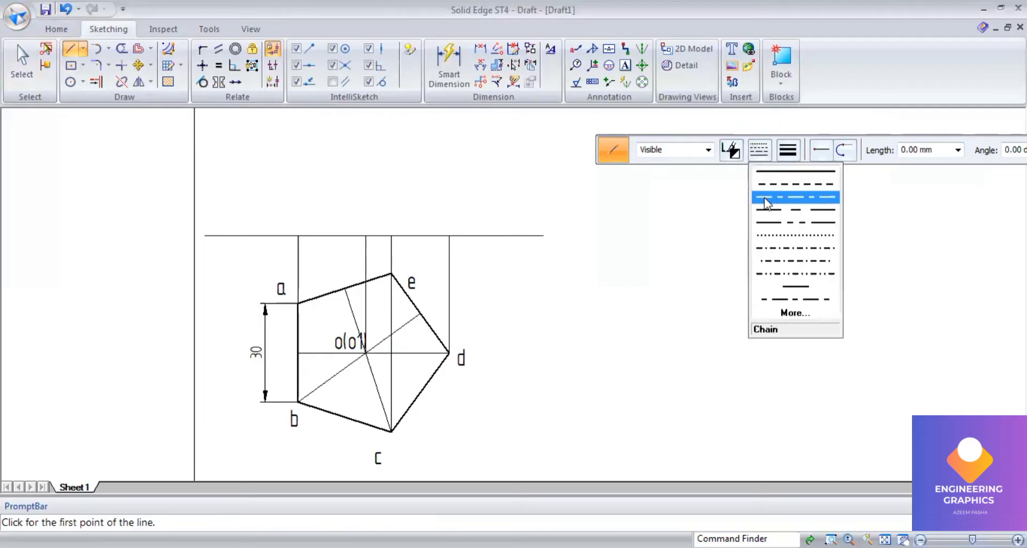
{"action": "left_click", "coordinate": [765, 198]}
{"action": "scroll", "coordinate": [342, 294], "scroll_direction": "down", "scroll_amount": 3}
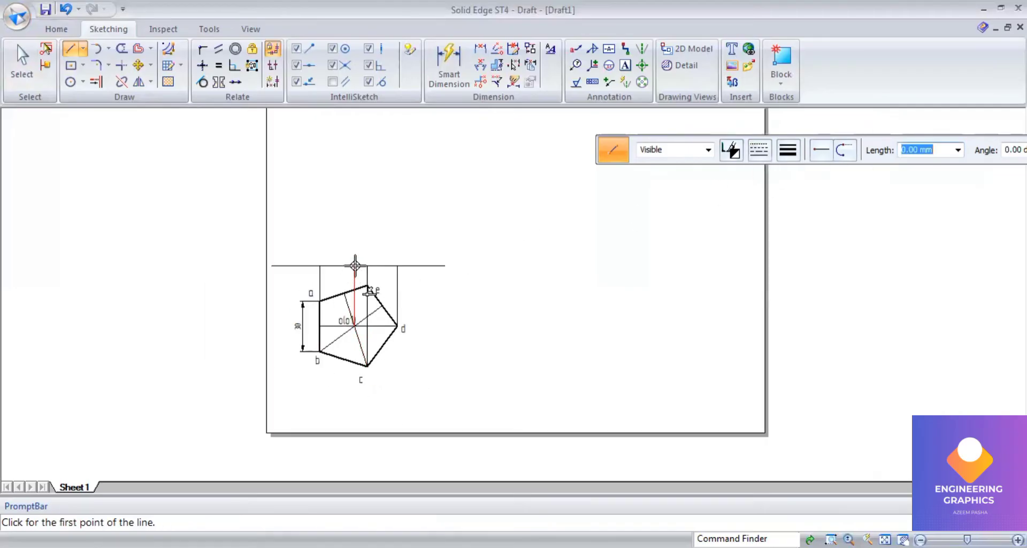
{"action": "left_click", "coordinate": [354, 265]}
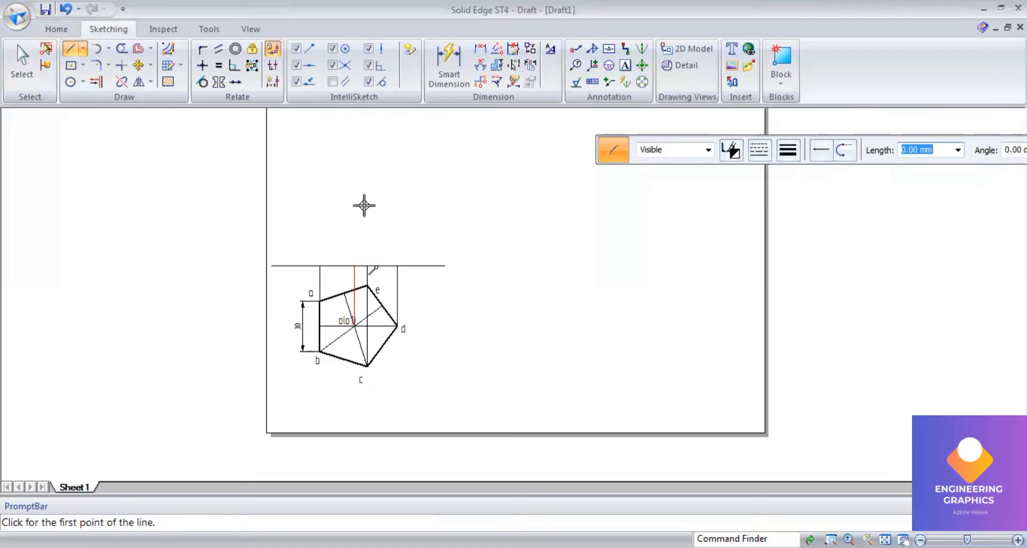
{"action": "type", "text": "60"}
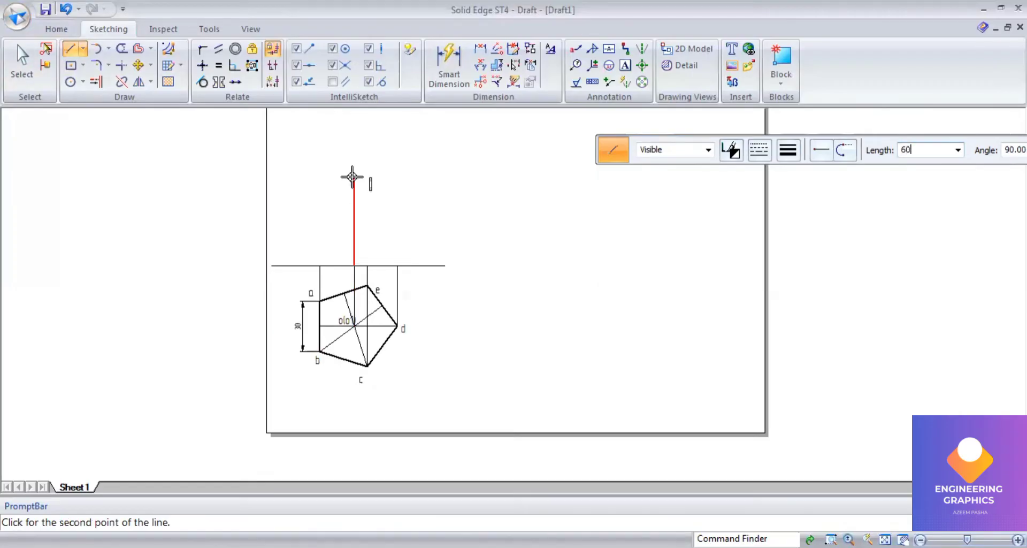
{"action": "key", "text": "Tab"}
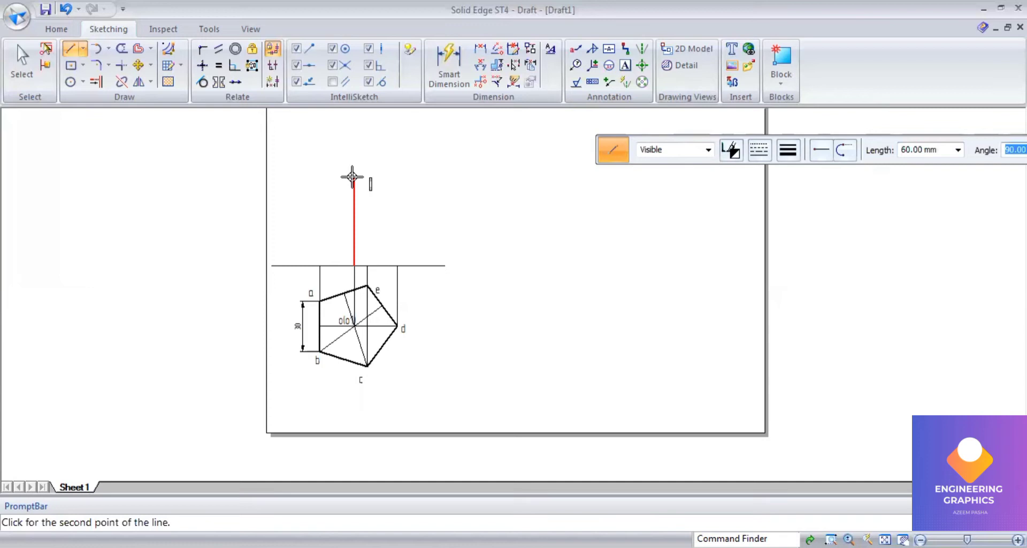
{"action": "left_click", "coordinate": [352, 177]}
{"action": "scroll", "coordinate": [350, 174], "scroll_direction": "down", "scroll_amount": 1}
{"action": "scroll", "coordinate": [378, 195], "scroll_direction": "up", "scroll_amount": 3}
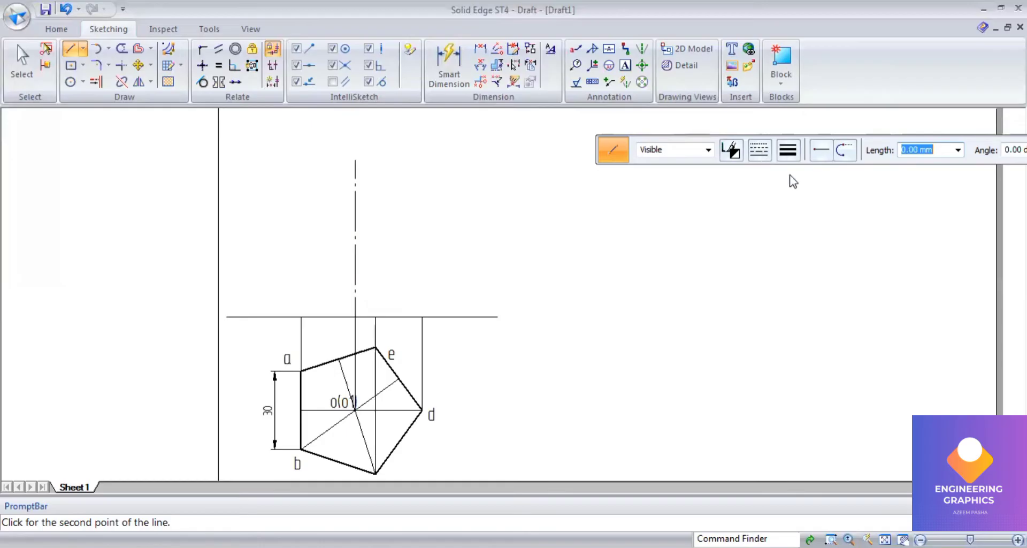
- Draw 60 mm vertical edges above e, d and a, joined by a top edge
{"action": "left_click", "coordinate": [375, 317]}
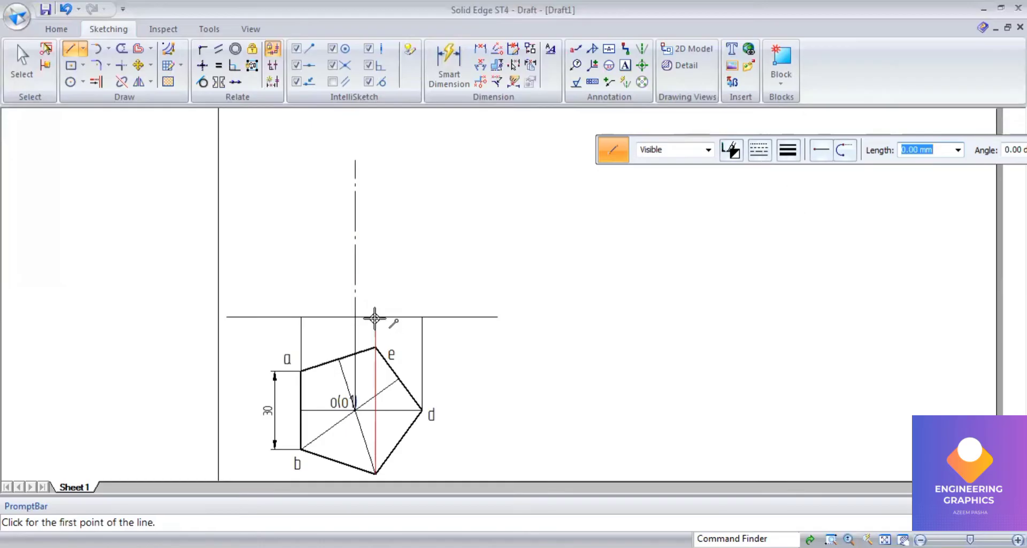
{"action": "left_click", "coordinate": [375, 316]}
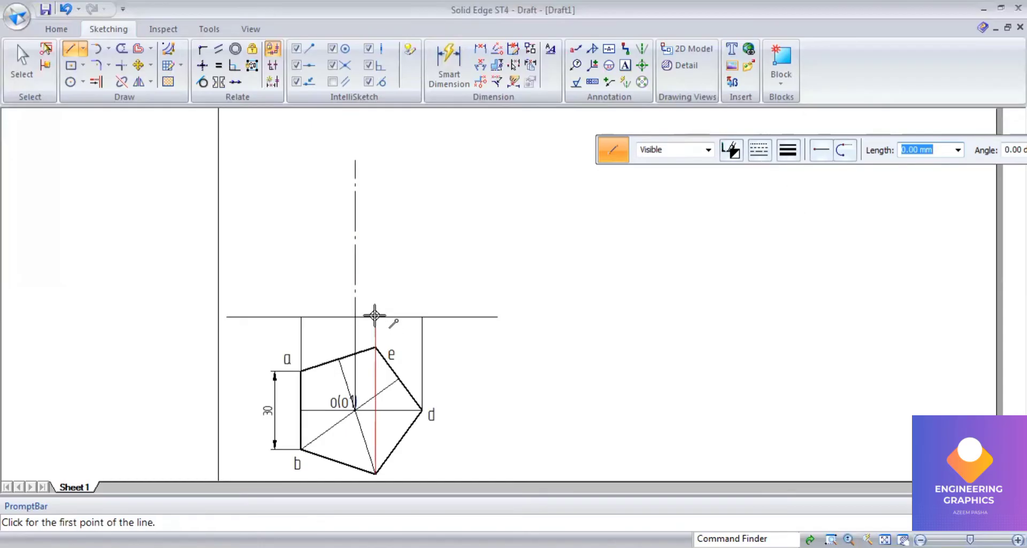
{"action": "left_click", "coordinate": [388, 164]}
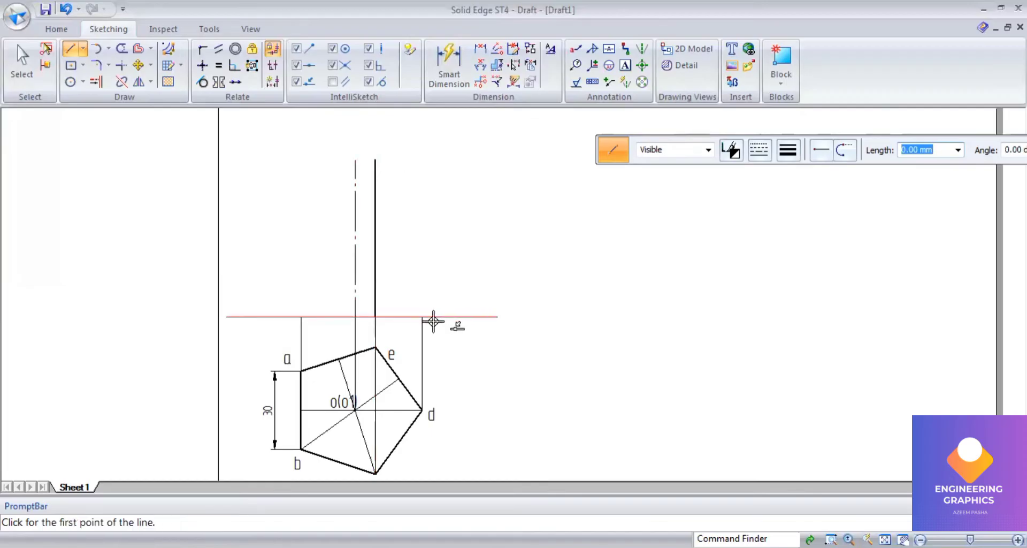
{"action": "left_click", "coordinate": [420, 317]}
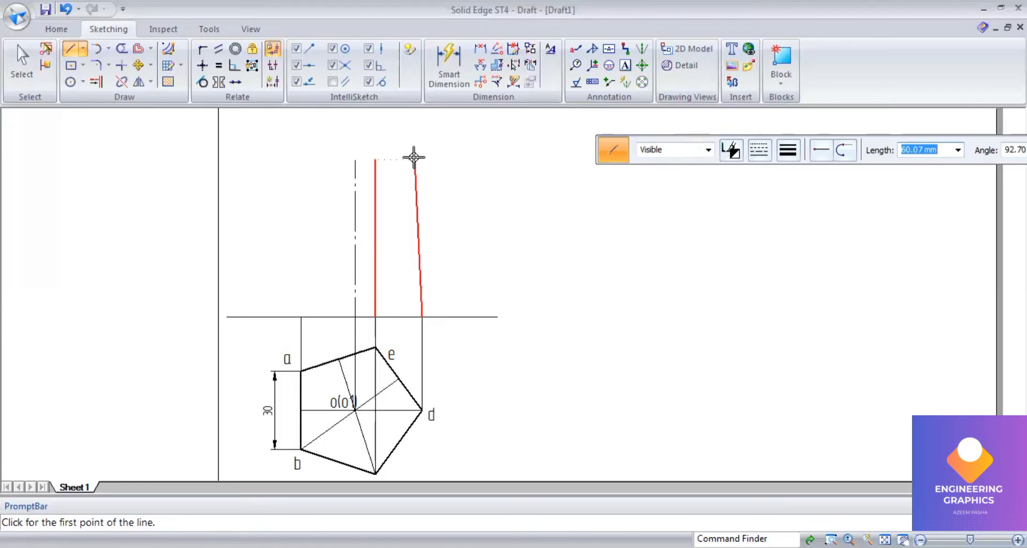
{"action": "left_click", "coordinate": [421, 161]}
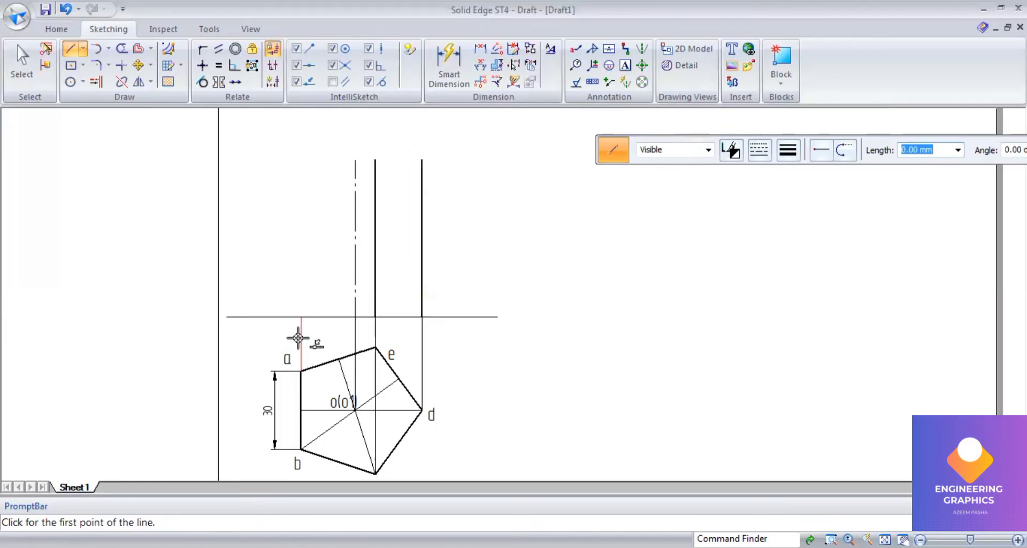
{"action": "left_click", "coordinate": [299, 317]}
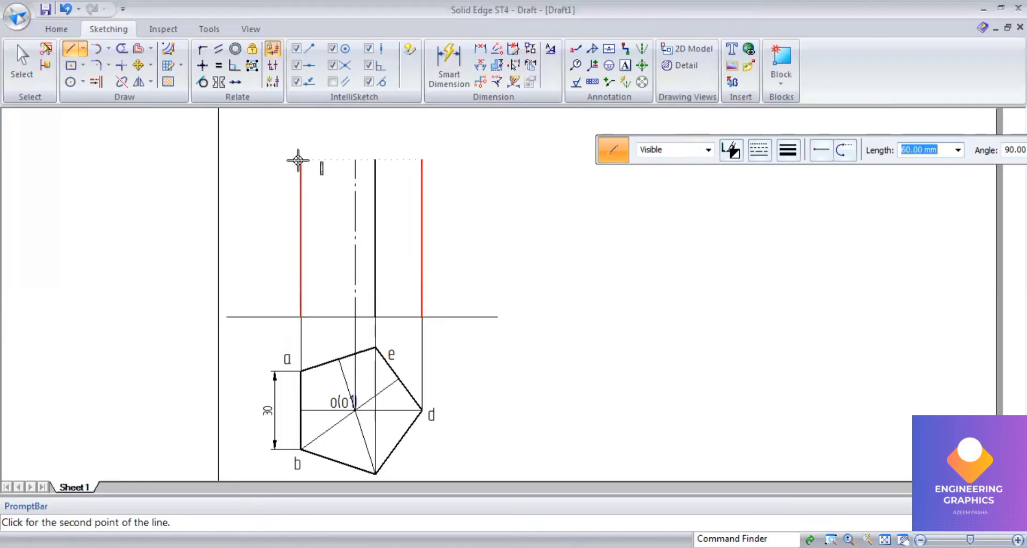
{"action": "left_click", "coordinate": [360, 165]}
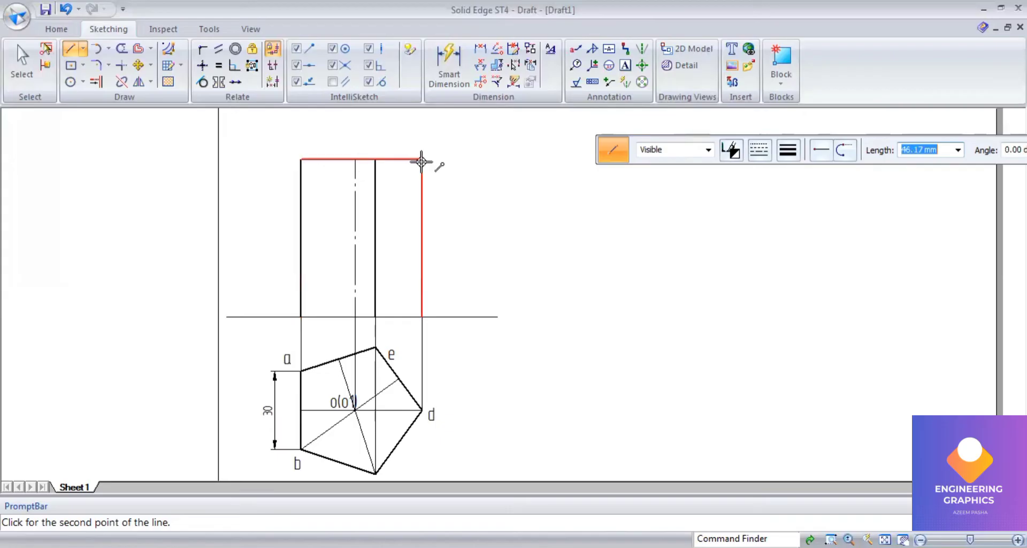
{"action": "left_click", "coordinate": [422, 159]}
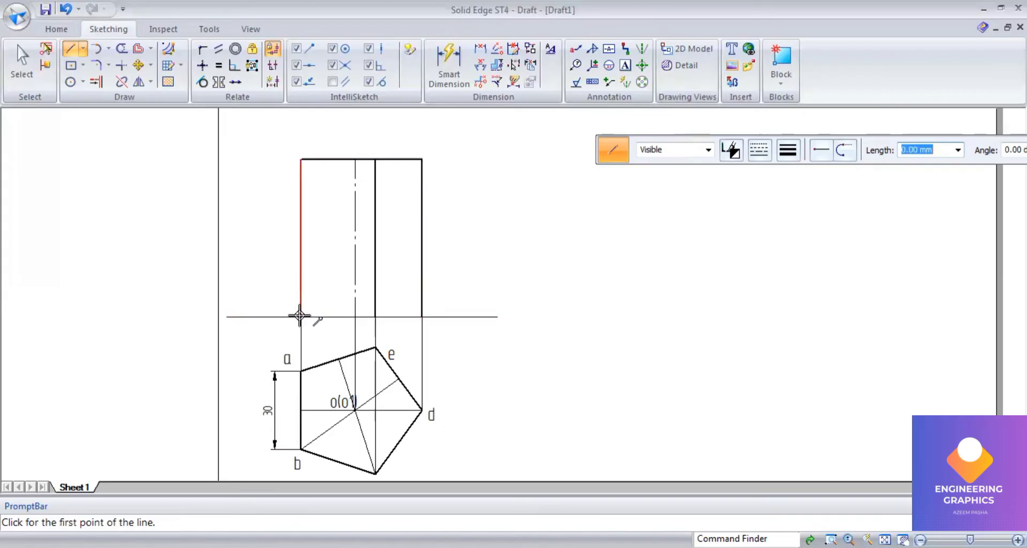
- Dimension the front view's left edge as 60 and fit the whole sheet in view
{"action": "left_click", "coordinate": [422, 317]}
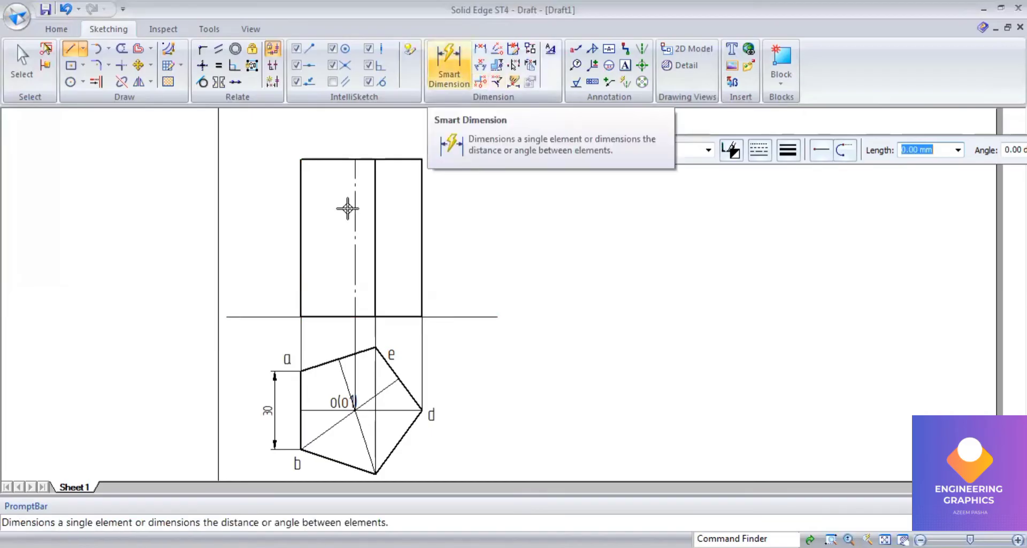
{"action": "left_click", "coordinate": [295, 226]}
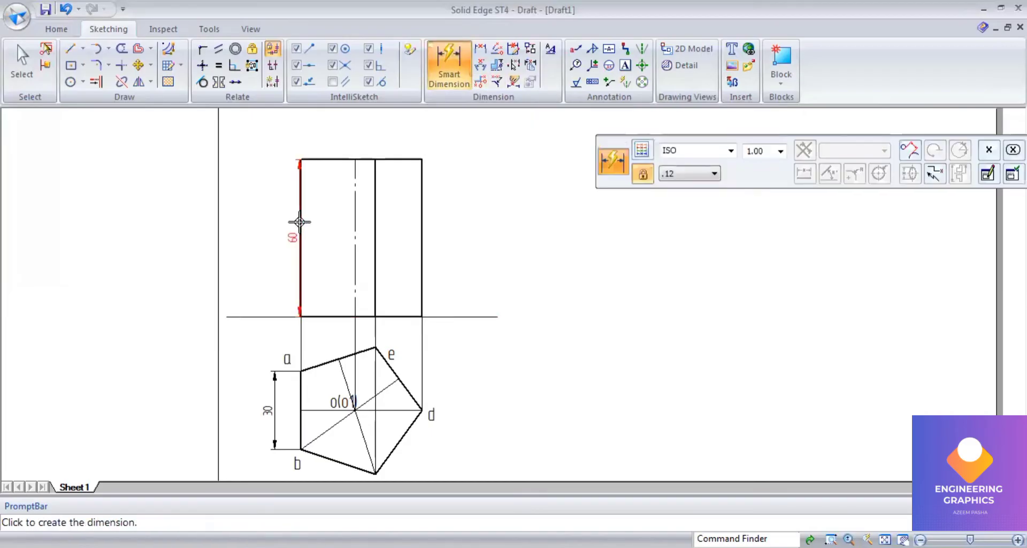
{"action": "left_click", "coordinate": [253, 229]}
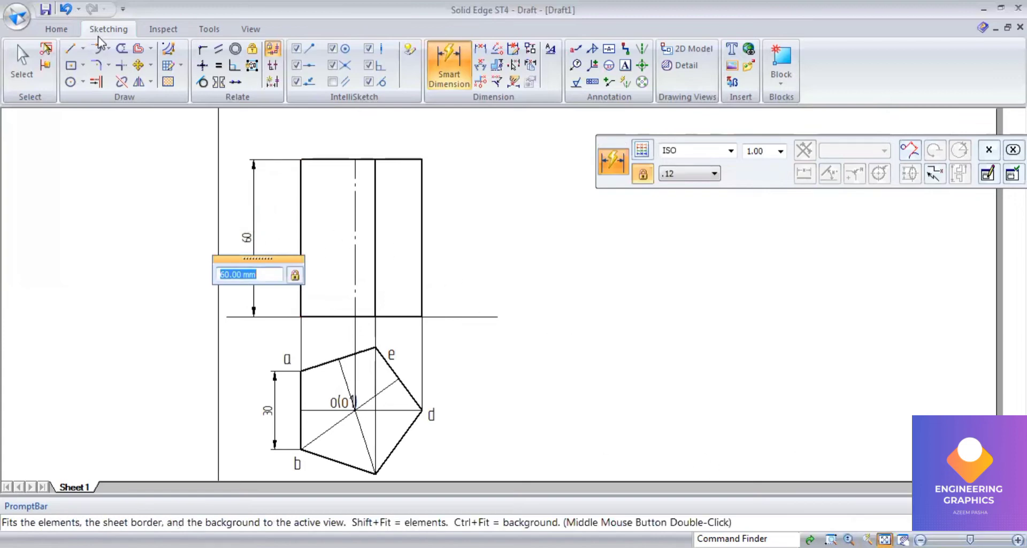
{"action": "key", "text": "ctrl+shift+f"}
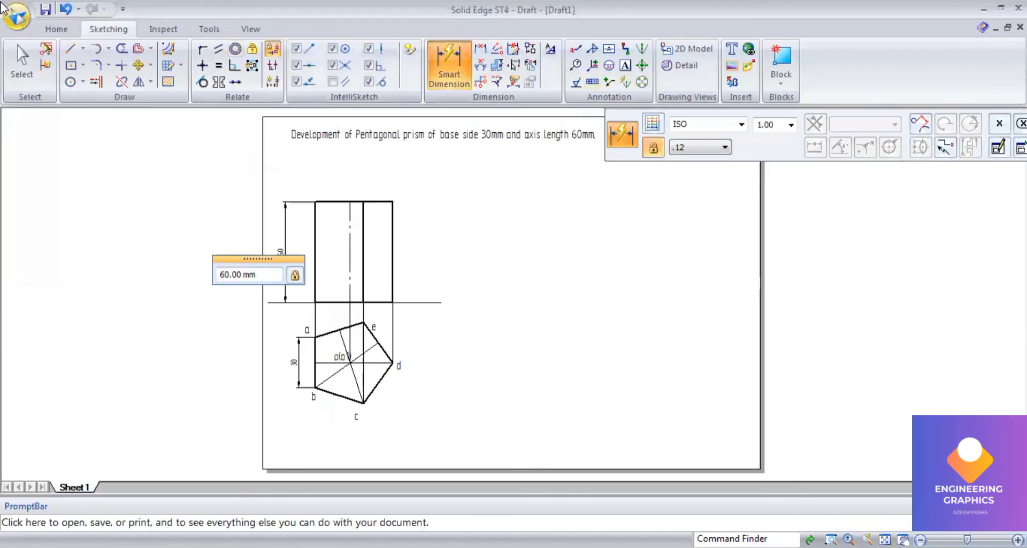
{"action": "left_click", "coordinate": [69, 50]}
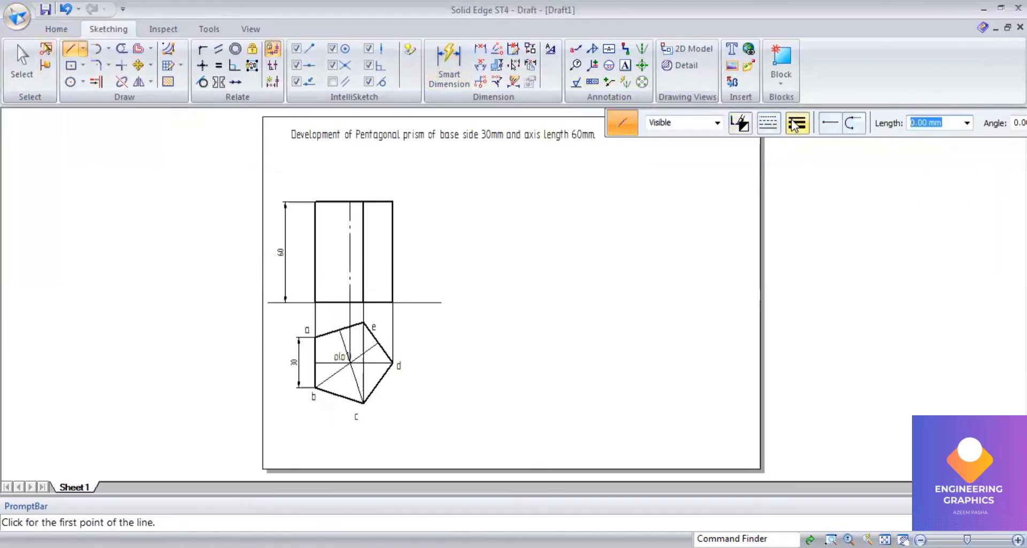
- Draw 0.13 mm top and bottom strip lines extending far right of the front view
{"action": "left_click", "coordinate": [797, 124]}
{"action": "left_click", "coordinate": [814, 143]}
{"action": "left_click", "coordinate": [385, 202]}
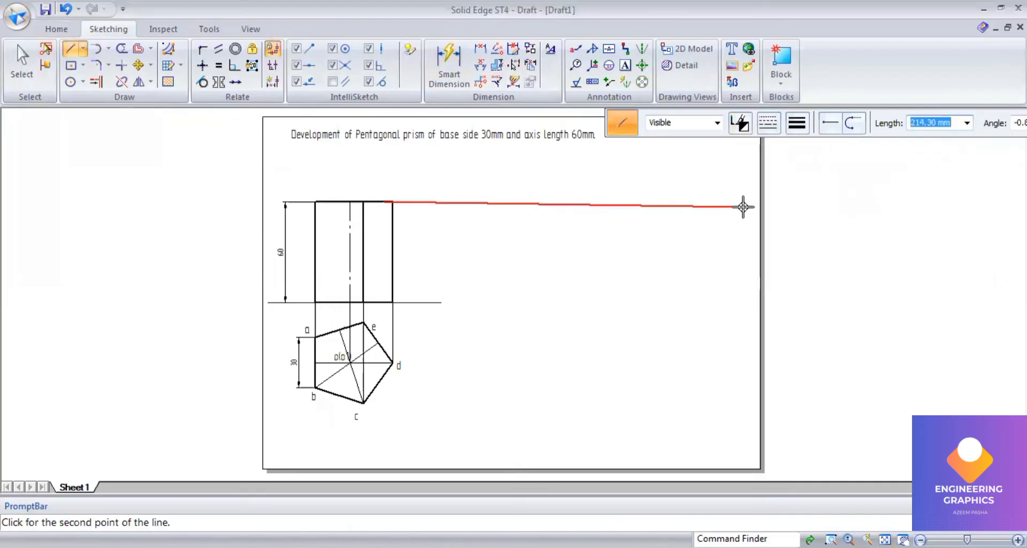
{"action": "left_click", "coordinate": [747, 202]}
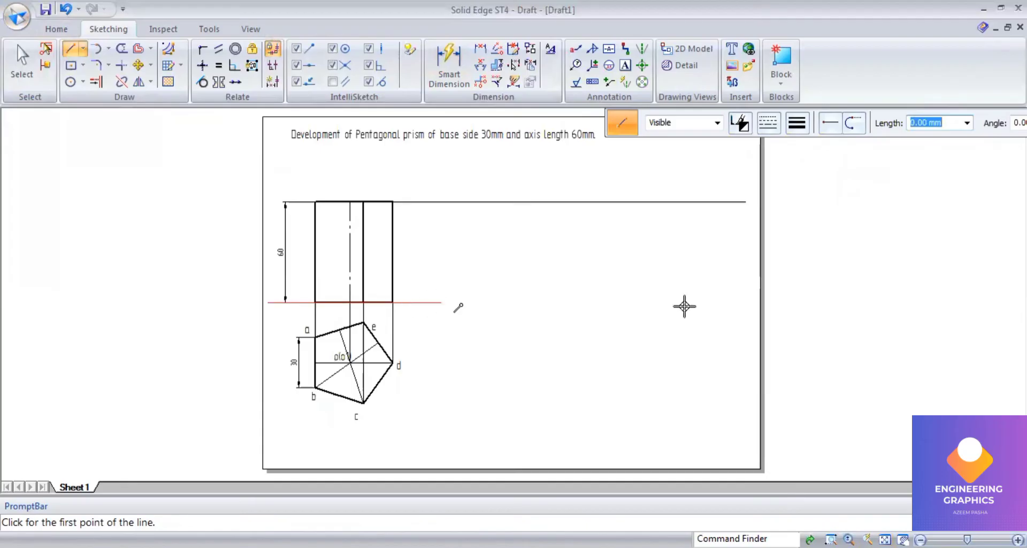
{"action": "left_click", "coordinate": [744, 302]}
{"action": "left_click", "coordinate": [743, 302]}
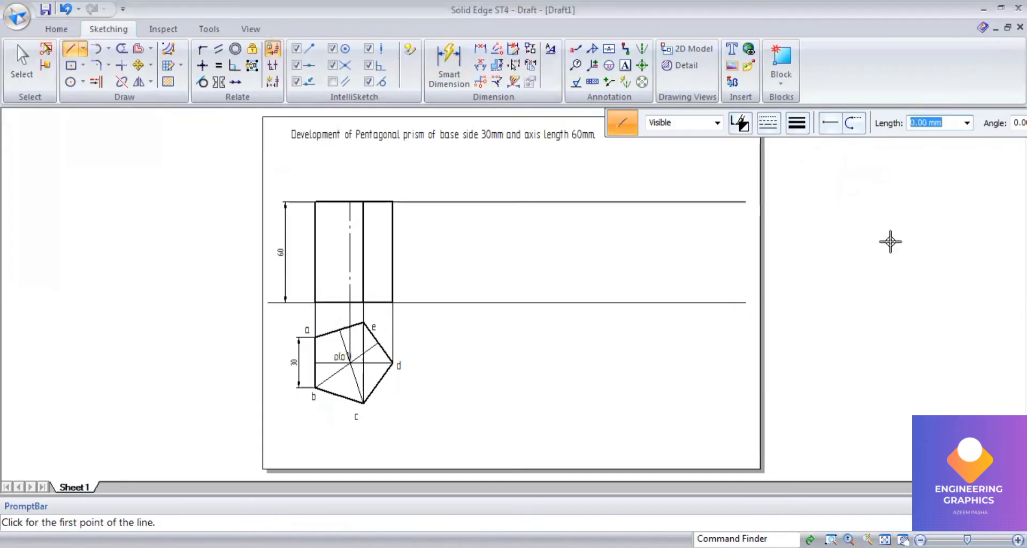
- Close the strip's left end with a vertical line between the top and bottom lines
{"action": "left_click", "coordinate": [797, 123]}
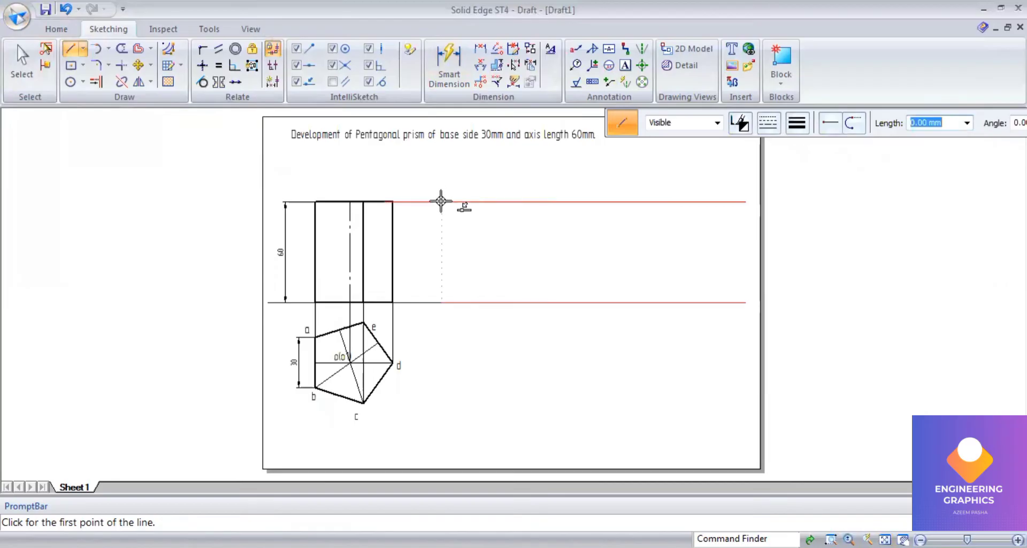
{"action": "left_click", "coordinate": [441, 202]}
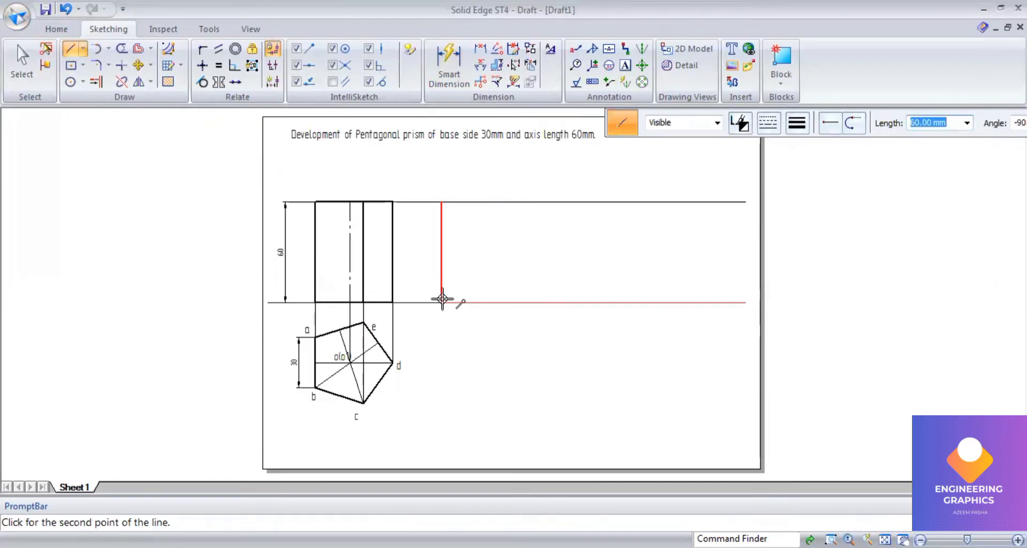
{"action": "left_click", "coordinate": [442, 302]}
{"action": "right_click", "coordinate": [23, 310]}
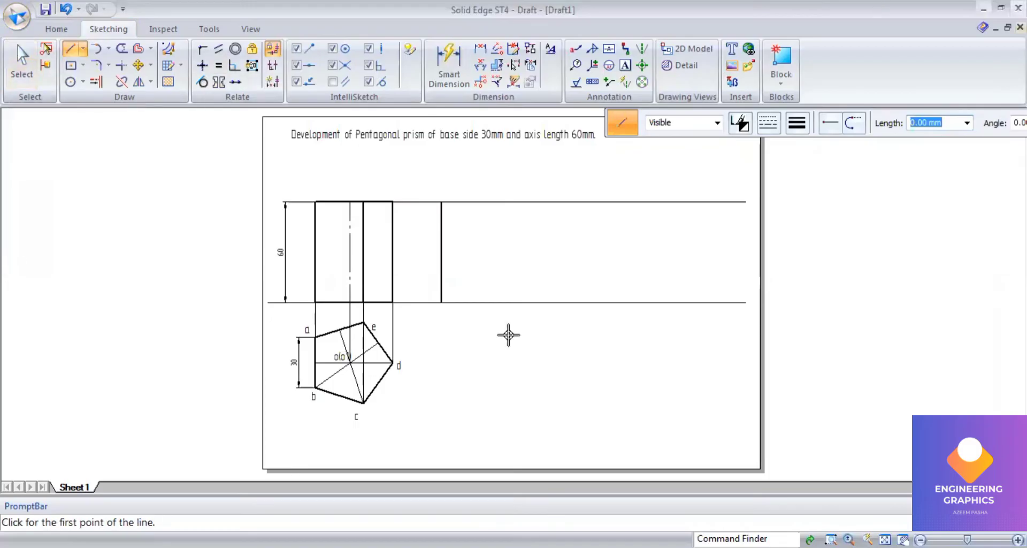
{"action": "scroll", "coordinate": [345, 413], "scroll_direction": "up", "scroll_amount": 1}
{"action": "scroll", "coordinate": [345, 413], "scroll_direction": "down", "scroll_amount": 1}
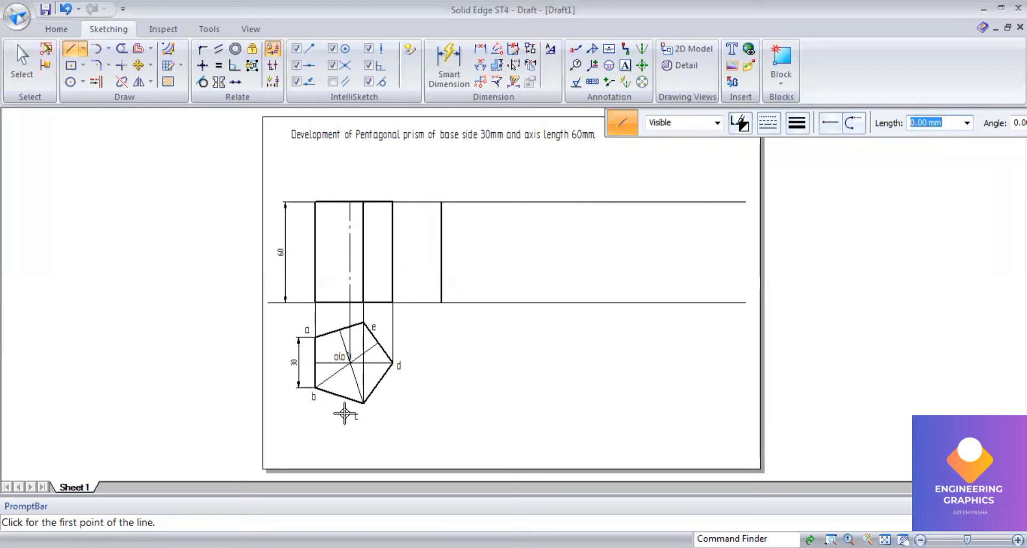
- Offset the strip's left vertical line repeatedly by 30 mm to form the five faces
{"action": "left_click", "coordinate": [137, 49]}
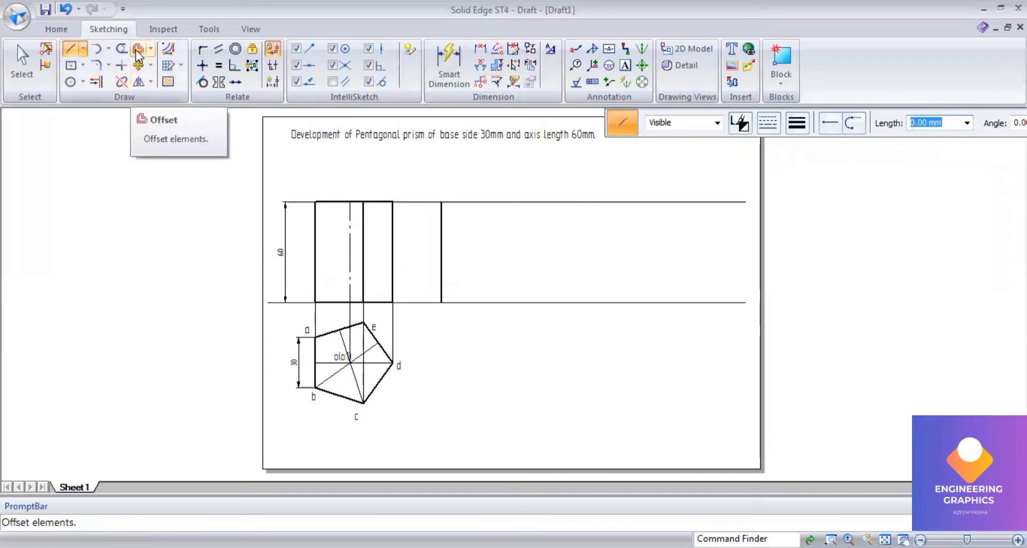
{"action": "left_click", "coordinate": [441, 257]}
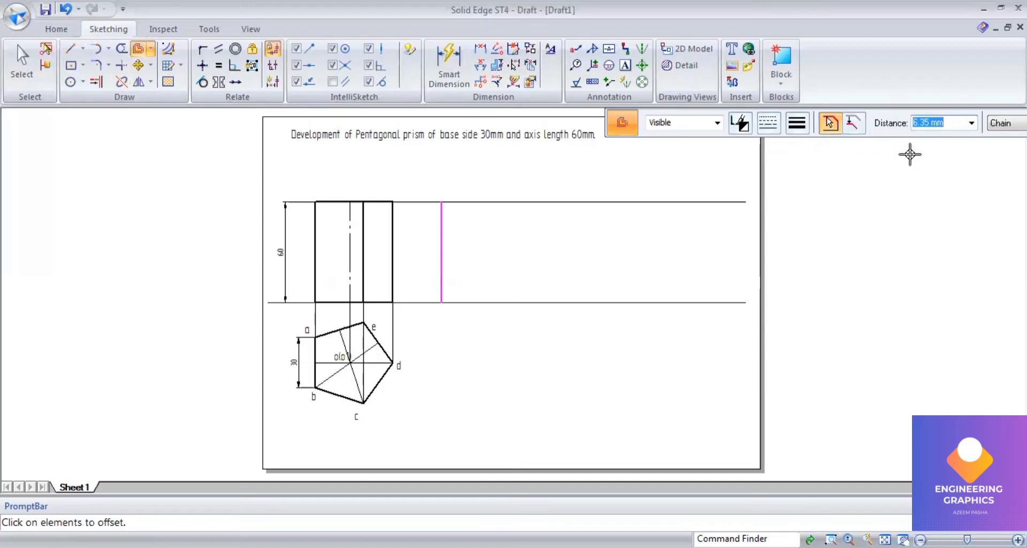
{"action": "type", "text": "30"}
{"action": "key", "text": "Return"}
{"action": "right_click", "coordinate": [909, 155]}
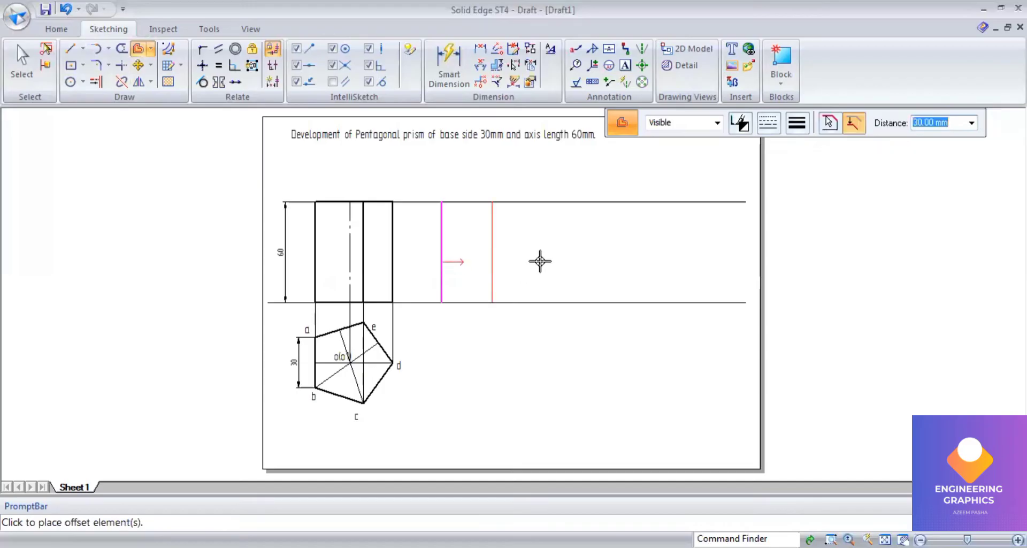
{"action": "left_click", "coordinate": [576, 247]}
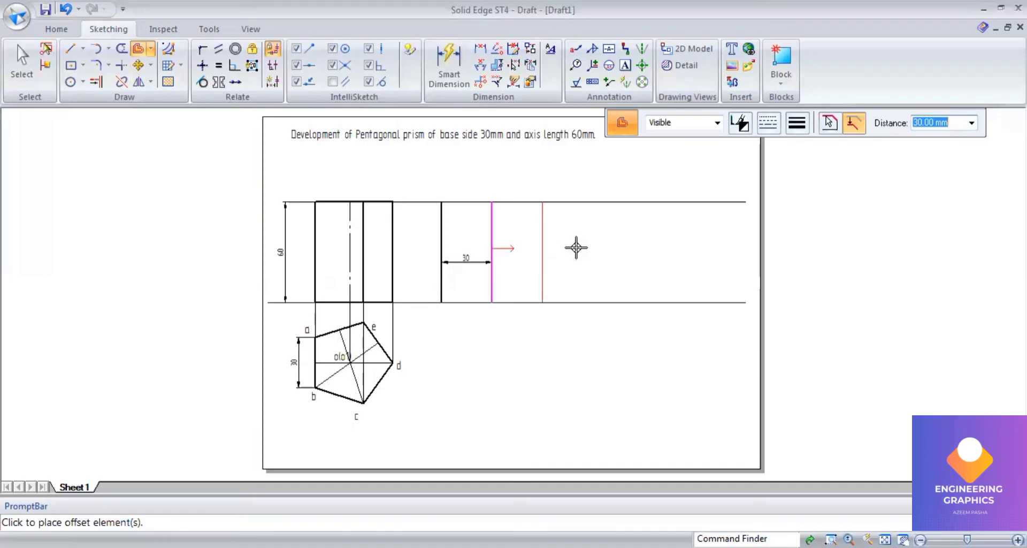
{"action": "left_click", "coordinate": [576, 247]}
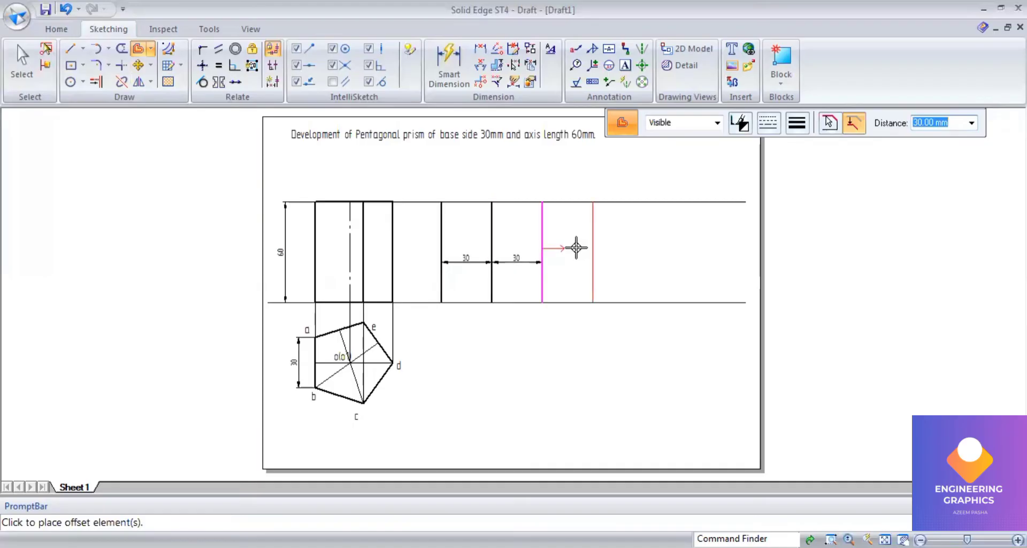
{"action": "left_click", "coordinate": [576, 247]}
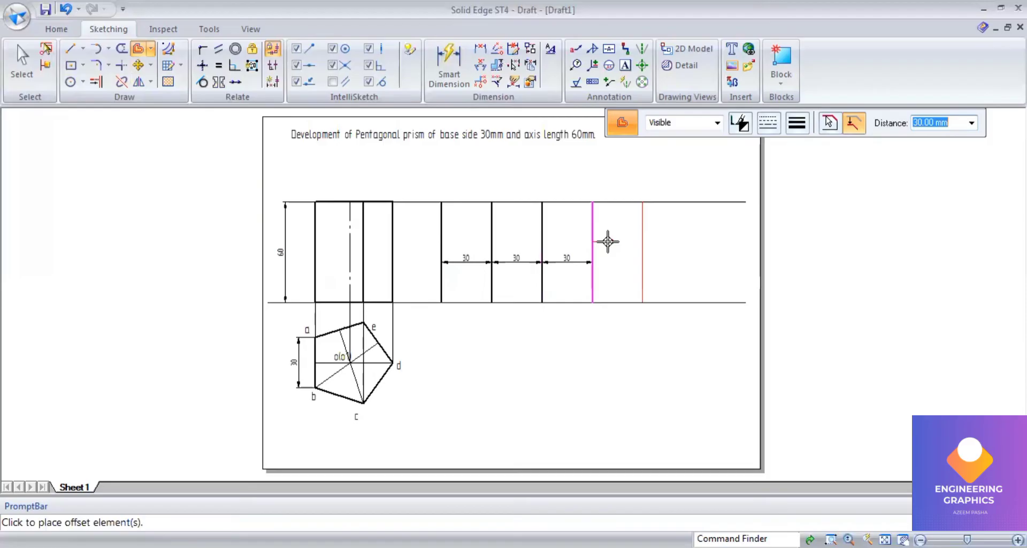
{"action": "left_click", "coordinate": [636, 244]}
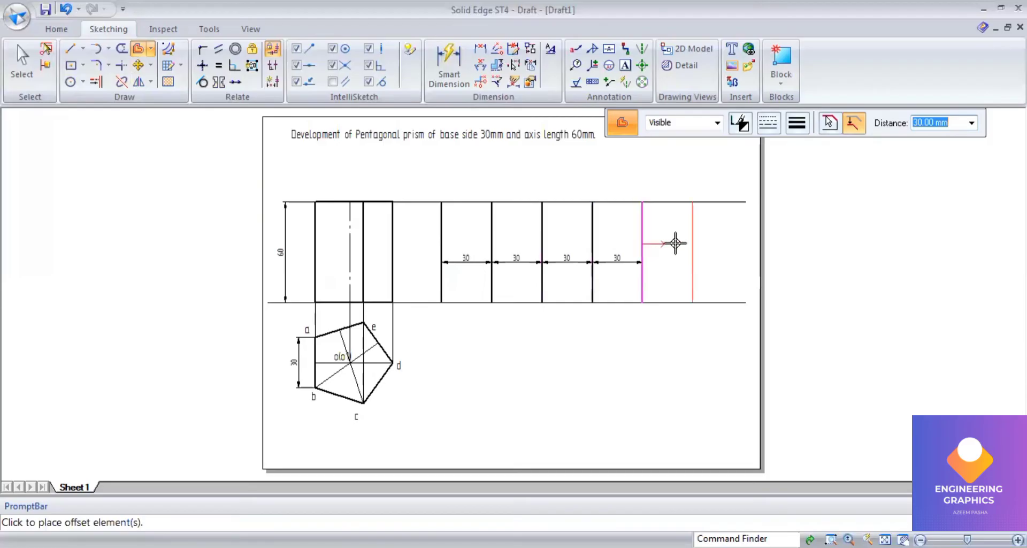
{"action": "left_click", "coordinate": [651, 390]}
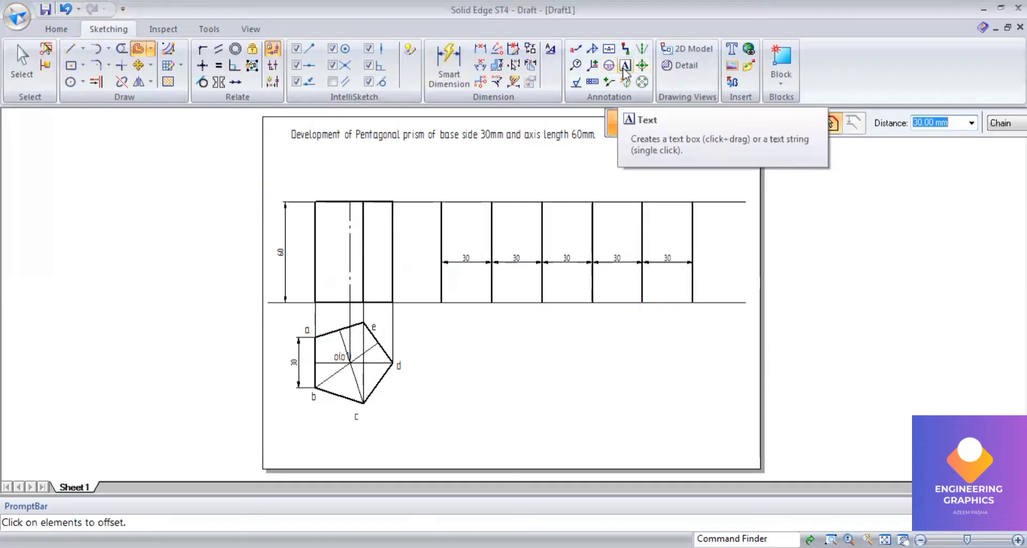
- Label the fold lines A, B, C, D, E and A beneath the strip's bottom edge
{"action": "left_click", "coordinate": [440, 304]}
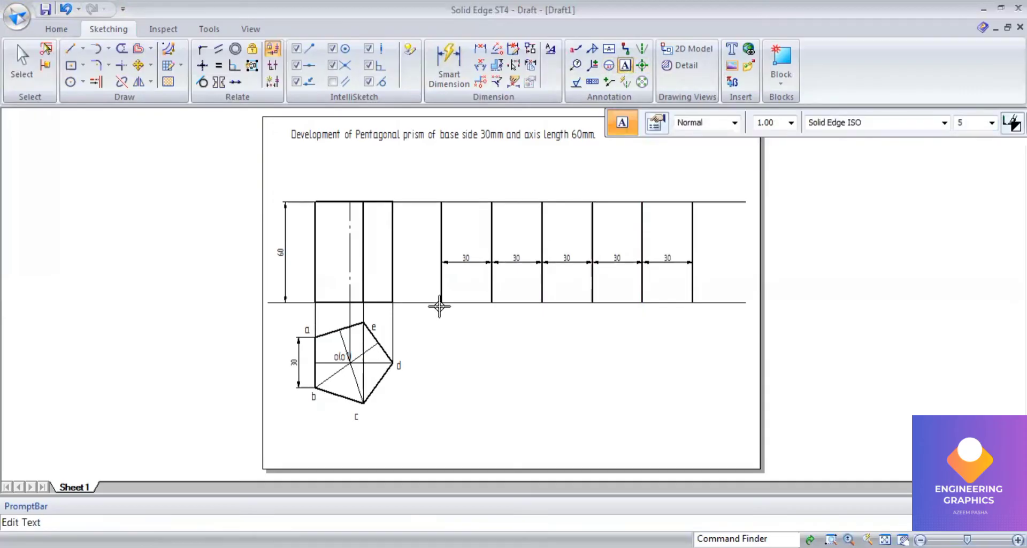
{"action": "type", "text": "A"}
{"action": "left_click", "coordinate": [489, 308]}
{"action": "type", "text": "B"}
{"action": "left_click", "coordinate": [538, 309]}
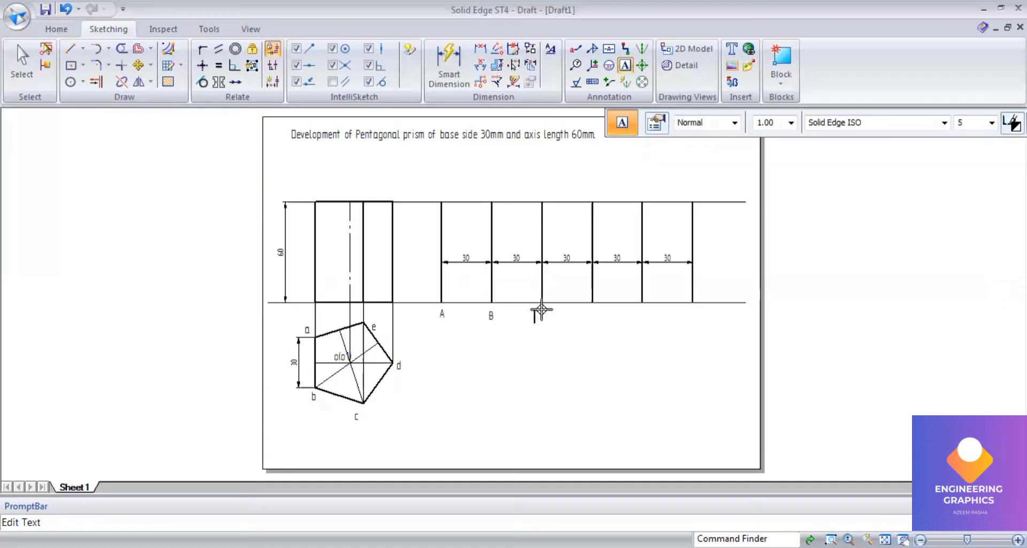
{"action": "left_click", "coordinate": [589, 310]}
{"action": "type", "text": "D"}
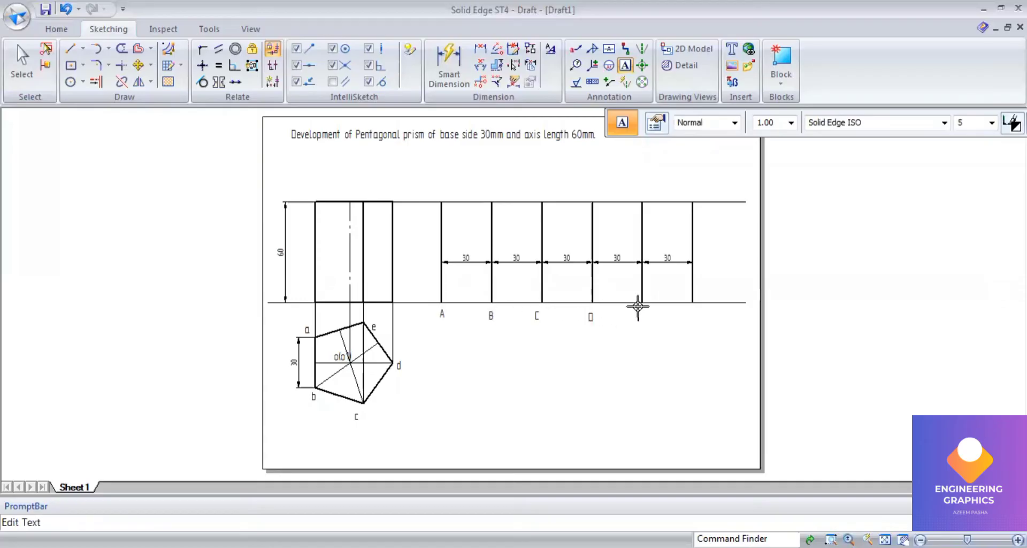
{"action": "left_click", "coordinate": [637, 306]}
{"action": "type", "text": "E"}
{"action": "left_click", "coordinate": [684, 308]}
{"action": "type", "text": "A"}
{"action": "left_click", "coordinate": [71, 53]}
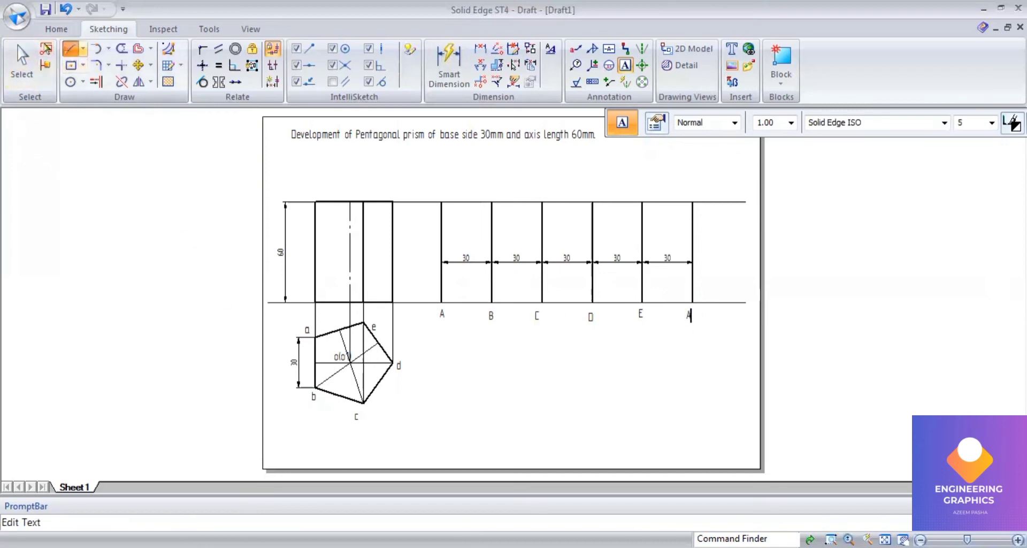
- Retrace the strip's 150 mm bottom and top edges with 0.50 mm lines
{"action": "left_click", "coordinate": [797, 122]}
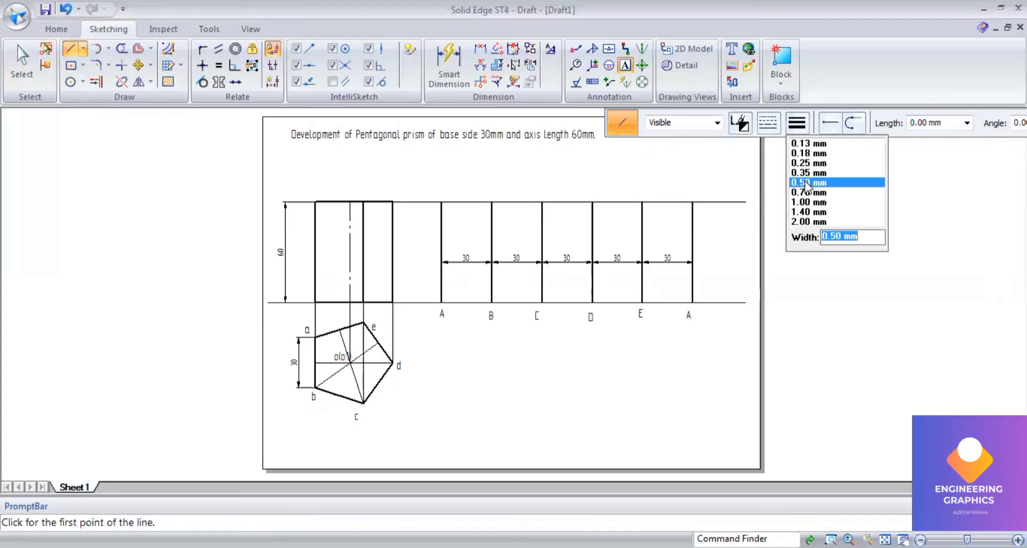
{"action": "left_click", "coordinate": [806, 183]}
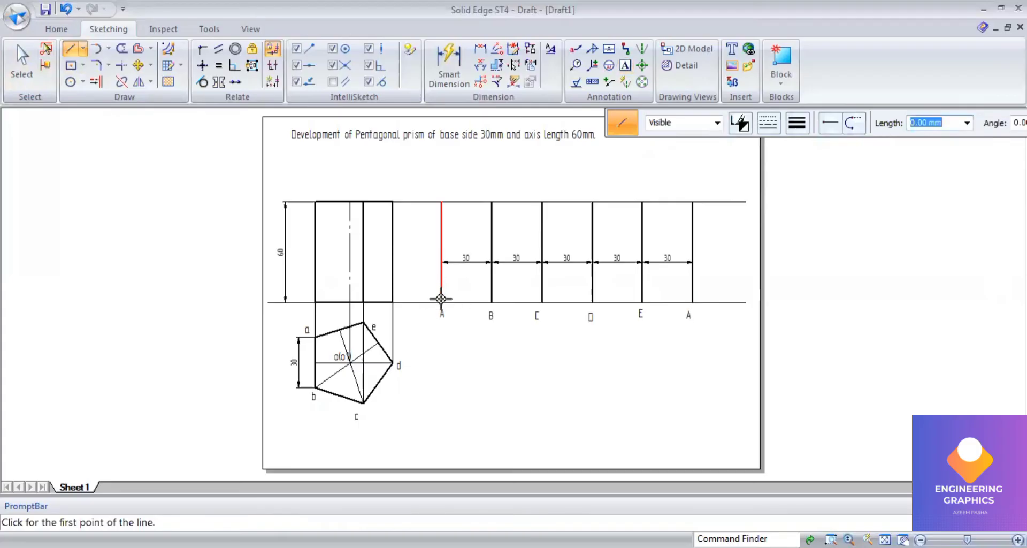
{"action": "left_click", "coordinate": [441, 301]}
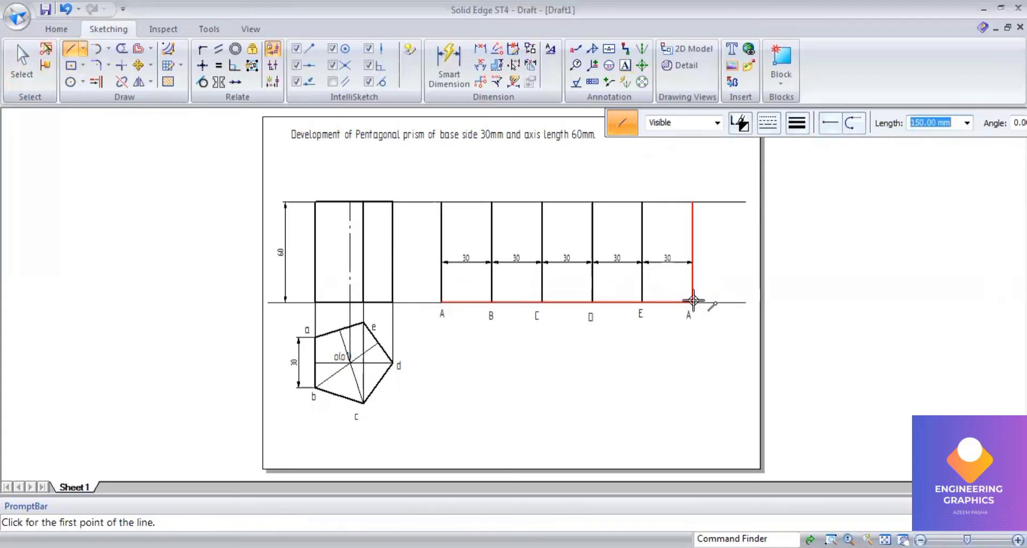
{"action": "left_click", "coordinate": [441, 202]}
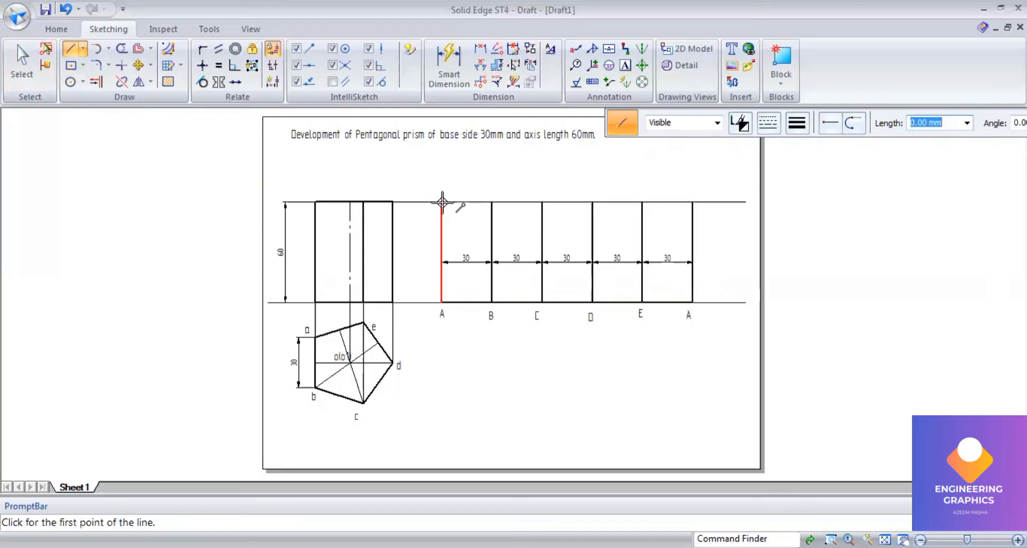
{"action": "left_click", "coordinate": [441, 203]}
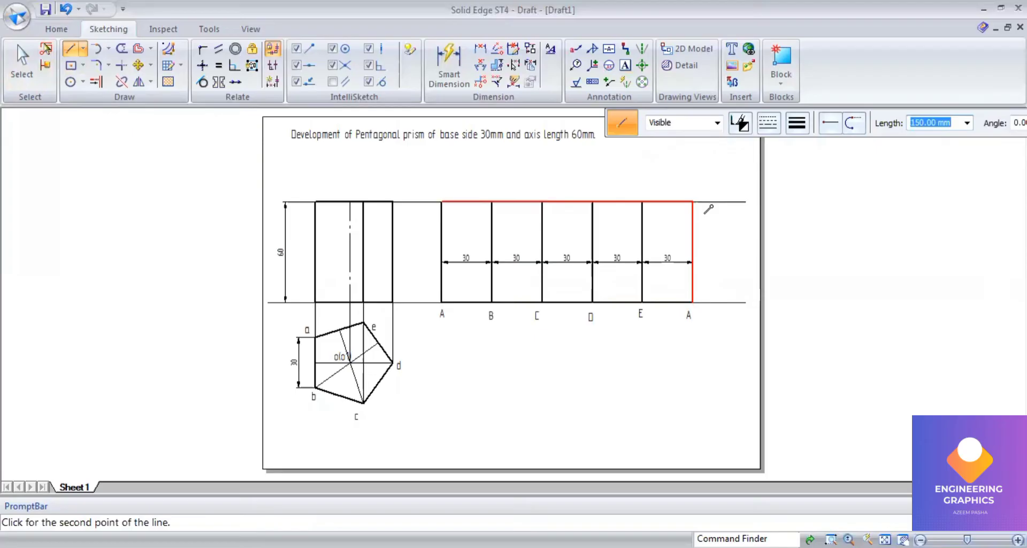
{"action": "right_click", "coordinate": [708, 208]}
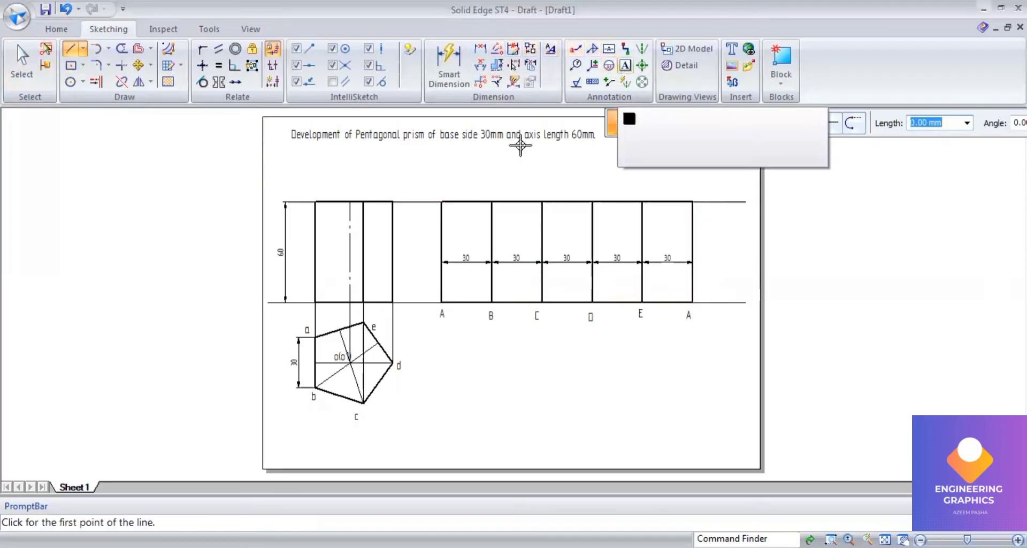
- Place text labels A1, B1 and C1 above the strip's first three fold lines
{"action": "key", "text": "t"}
{"action": "left_click", "coordinate": [443, 183]}
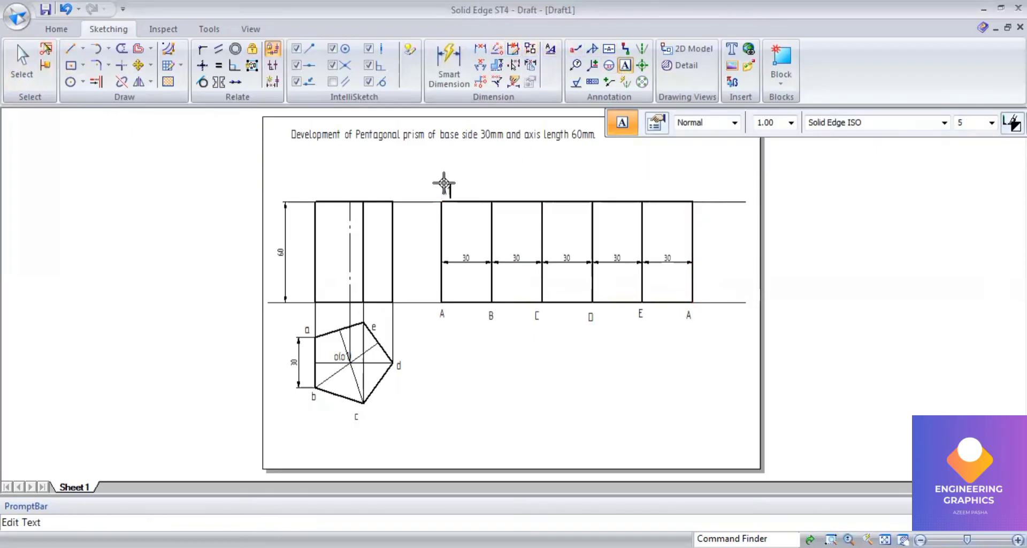
{"action": "type", "text": "A1"}
{"action": "left_click", "coordinate": [489, 184]}
{"action": "type", "text": "B1"}
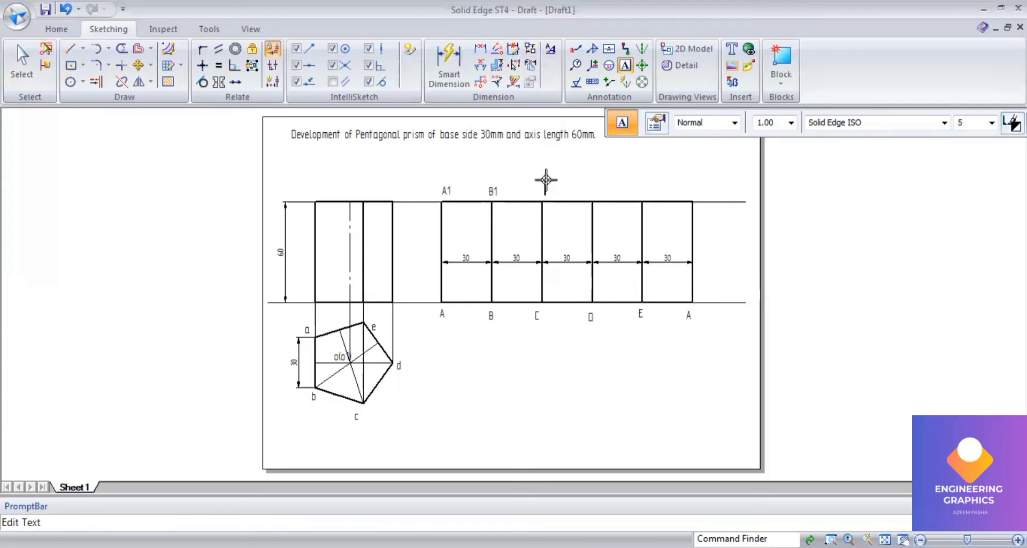
{"action": "left_click", "coordinate": [546, 179]}
{"action": "type", "text": "C1"}
- Label the remaining fold lines D1, E1 and the closing A1 along the top edge
{"action": "left_click", "coordinate": [600, 183]}
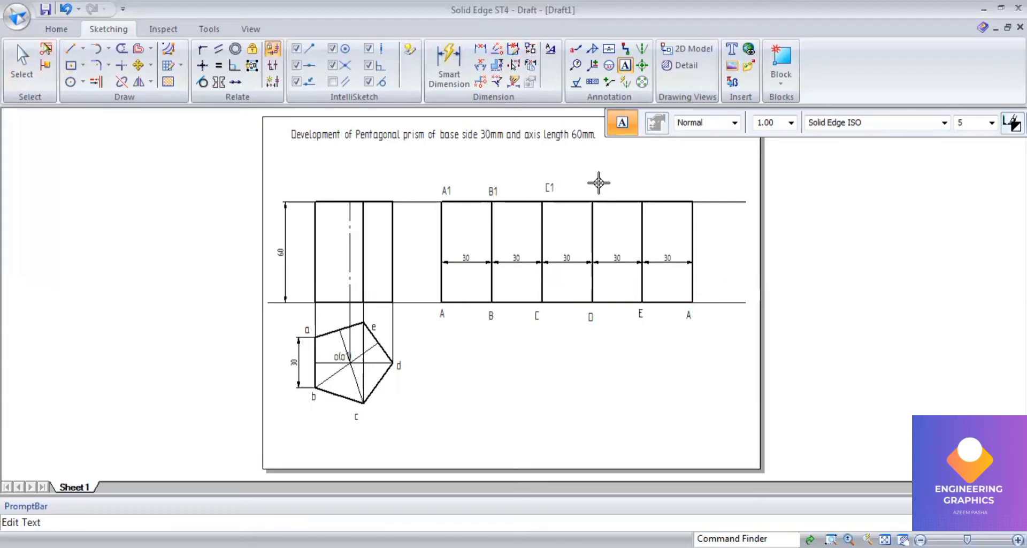
{"action": "type", "text": "D1"}
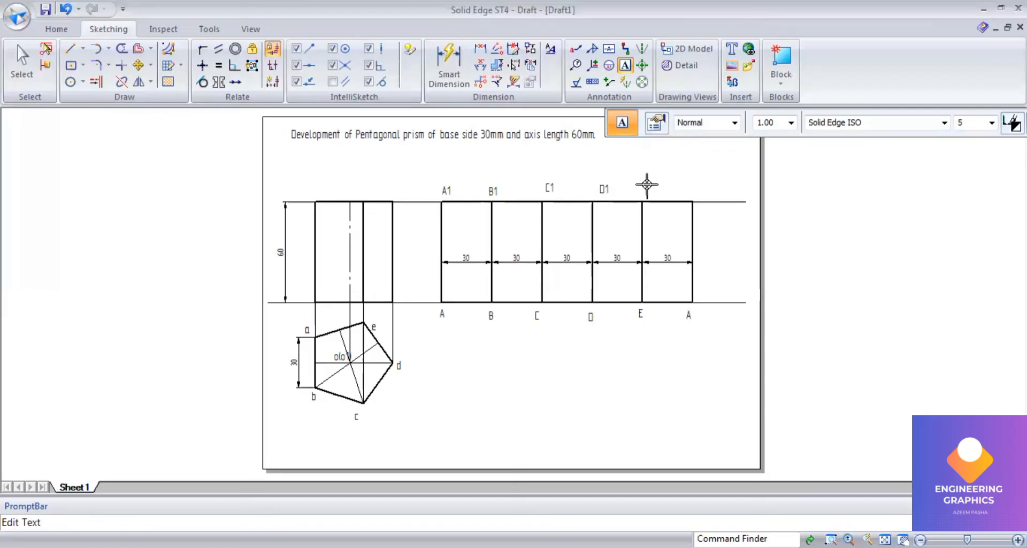
{"action": "left_click", "coordinate": [647, 185]}
{"action": "type", "text": "E1"}
{"action": "left_click", "coordinate": [688, 183]}
{"action": "type", "text": "A1"}
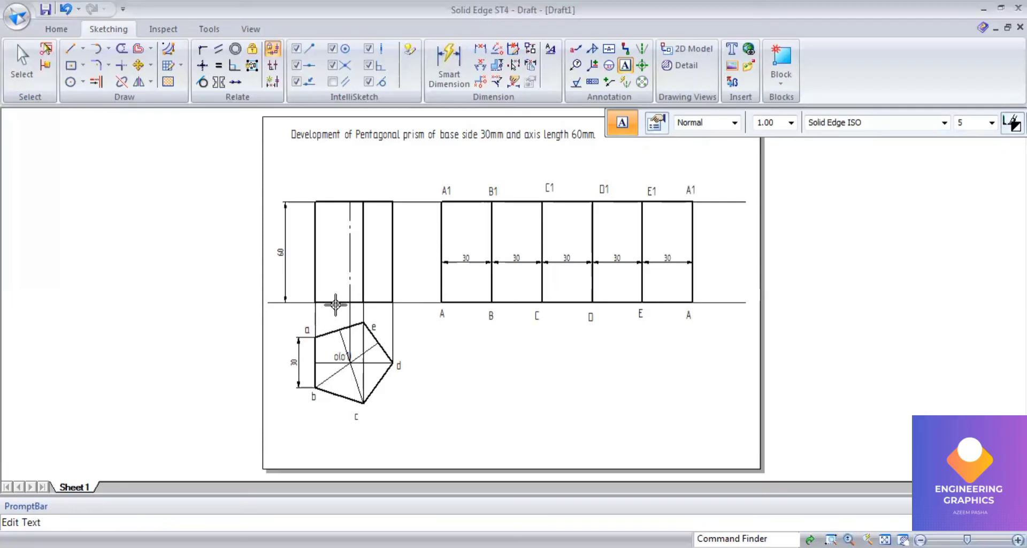
- Add bracketed labels (a1), (d1), (c1) and (b1) beside the pentagon's corners, correcting a typo
{"action": "type", "text": ")"}
{"action": "key", "text": "BackSpace"}
{"action": "type", "text": "a1)"}
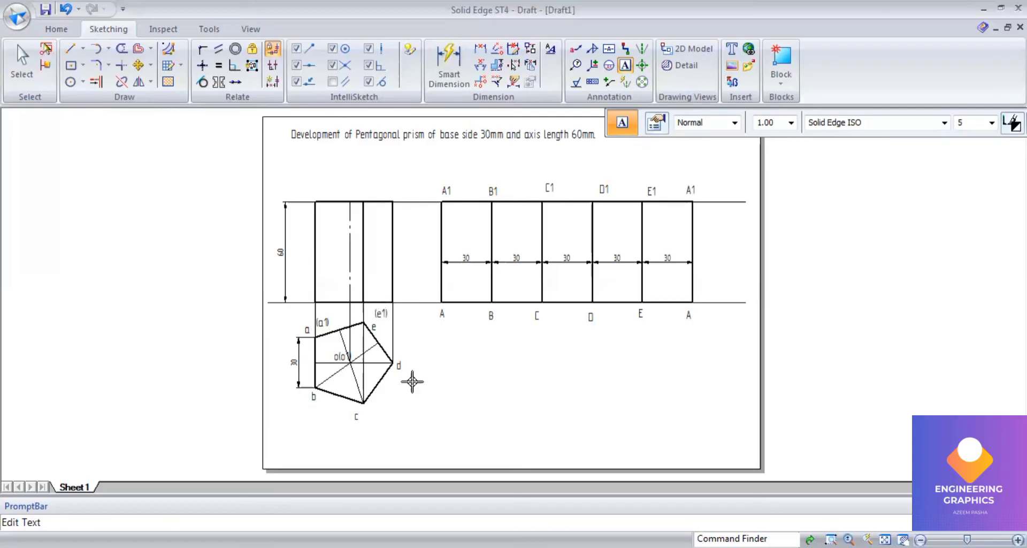
{"action": "left_click", "coordinate": [406, 362]}
{"action": "type", "text": "(d1"}
{"action": "left_click", "coordinate": [366, 407]}
{"action": "type", "text": "(c1"}
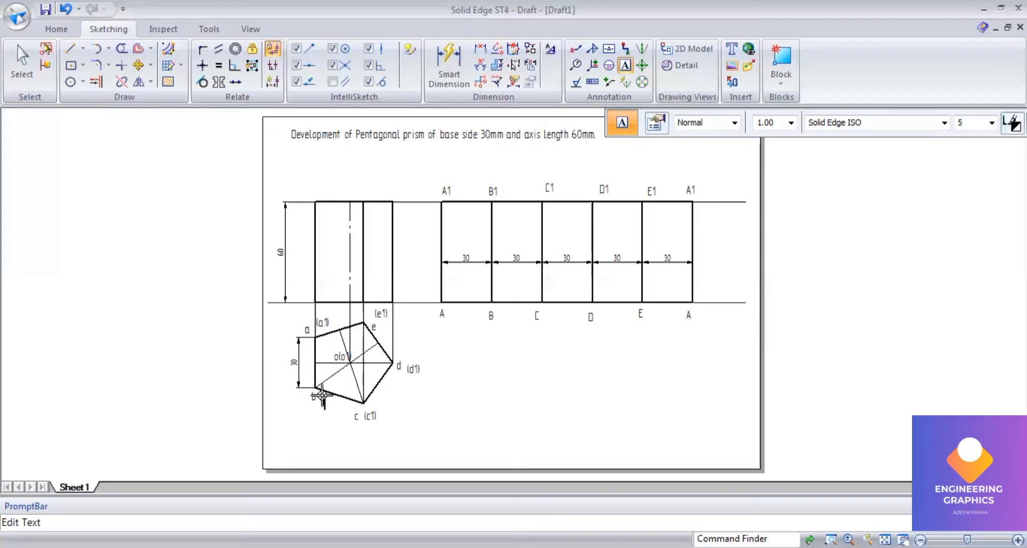
{"action": "type", "text": "(b1"}
- Label the front view's top corners b', c', d', with (e') and (a') beside them
{"action": "left_click", "coordinate": [312, 181]}
{"action": "type", "text": "b'"}
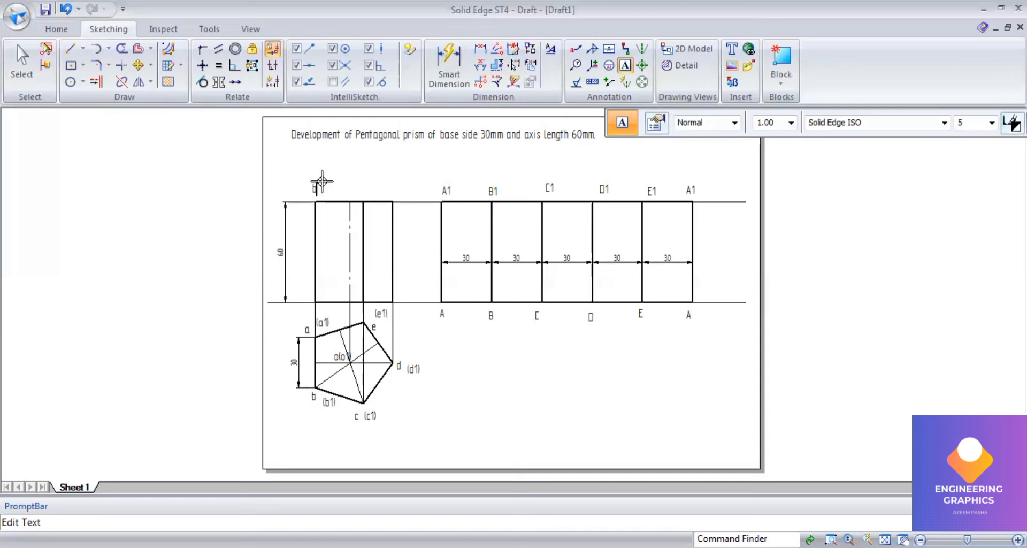
{"action": "left_click", "coordinate": [363, 182]}
{"action": "type", "text": "c'"}
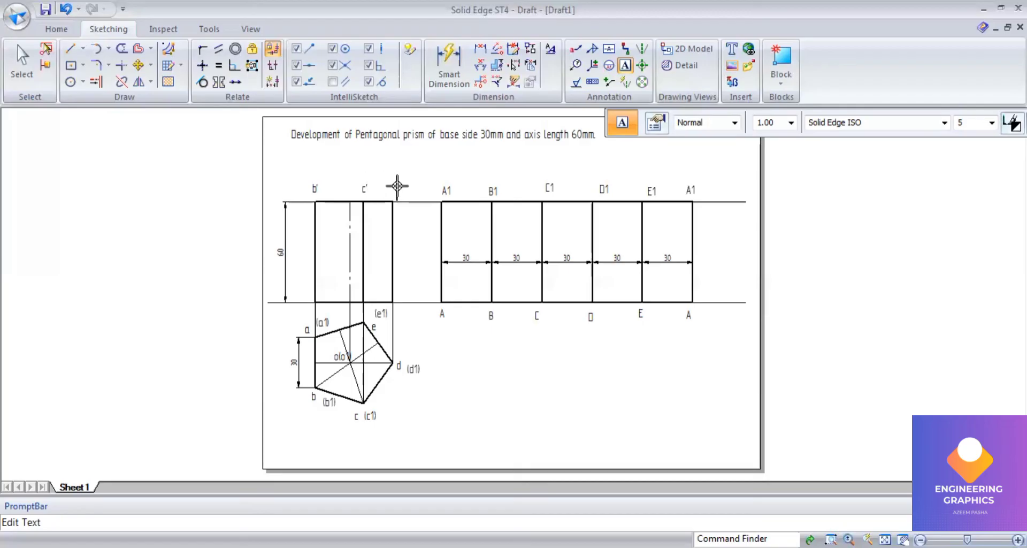
{"action": "left_click", "coordinate": [397, 185]}
{"action": "type", "text": "d'"}
{"action": "left_click", "coordinate": [355, 170]}
{"action": "type", "text": "e1"}
{"action": "key", "text": "BackSpace"}
{"action": "left_click", "coordinate": [323, 182]}
{"action": "type", "text": "(a'"}
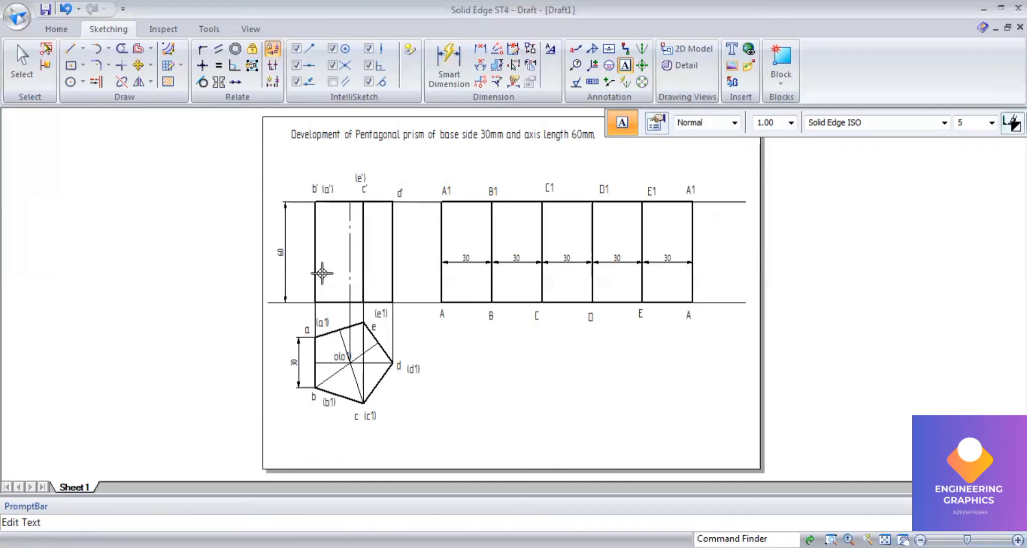
{"action": "type", "text": ")"}
- Label the front view's bottom corners b1', c1', d1', plus (e1') and (a1')
{"action": "left_click", "coordinate": [303, 290]}
{"action": "type", "text": "b1"}
{"action": "left_click", "coordinate": [369, 288]}
{"action": "type", "text": "c1'"}
{"action": "left_click", "coordinate": [397, 284]}
{"action": "type", "text": "d1"}
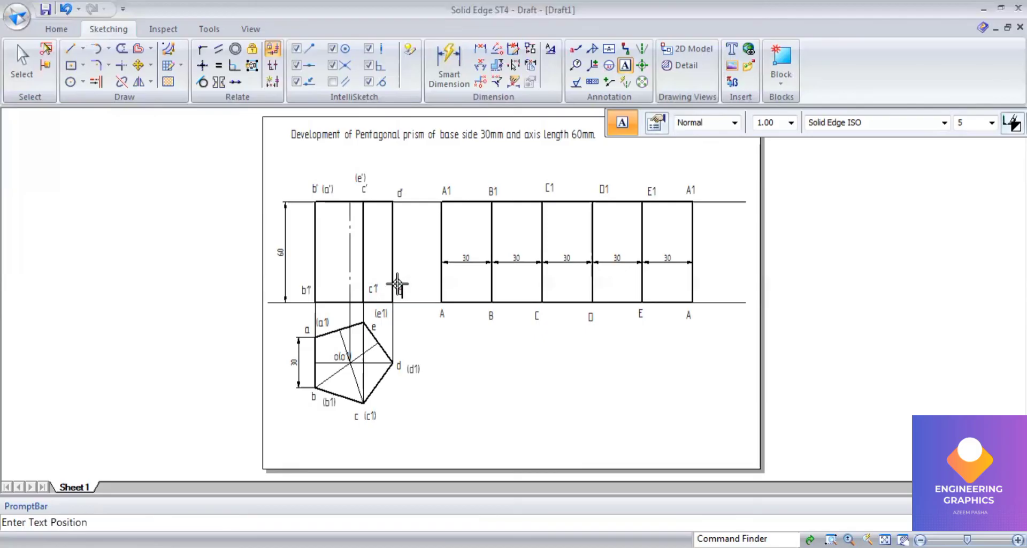
{"action": "type", "text": "'"}
{"action": "left_click", "coordinate": [364, 268]}
{"action": "type", "text": "(e"}
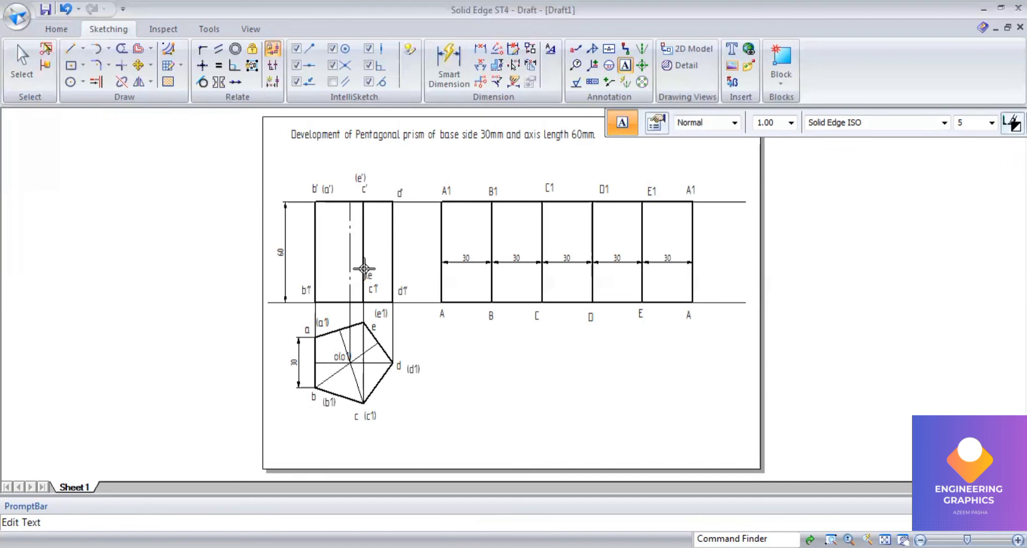
{"action": "type", "text": "1')"}
{"action": "left_click", "coordinate": [307, 289]}
{"action": "type", "text": "(a1')"}
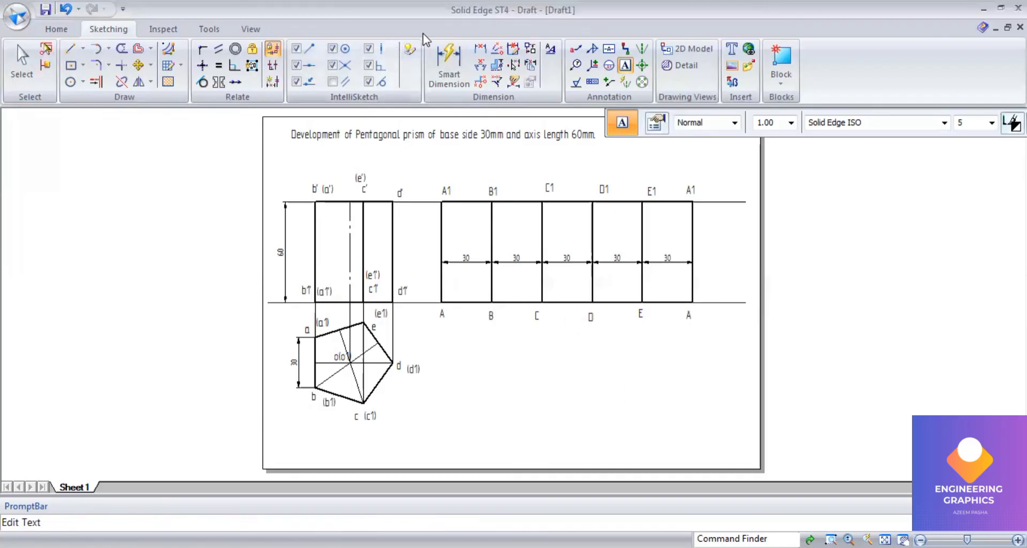
- Dimension the strip from its left to right edge as 150, placed below it
{"action": "left_click", "coordinate": [480, 48]}
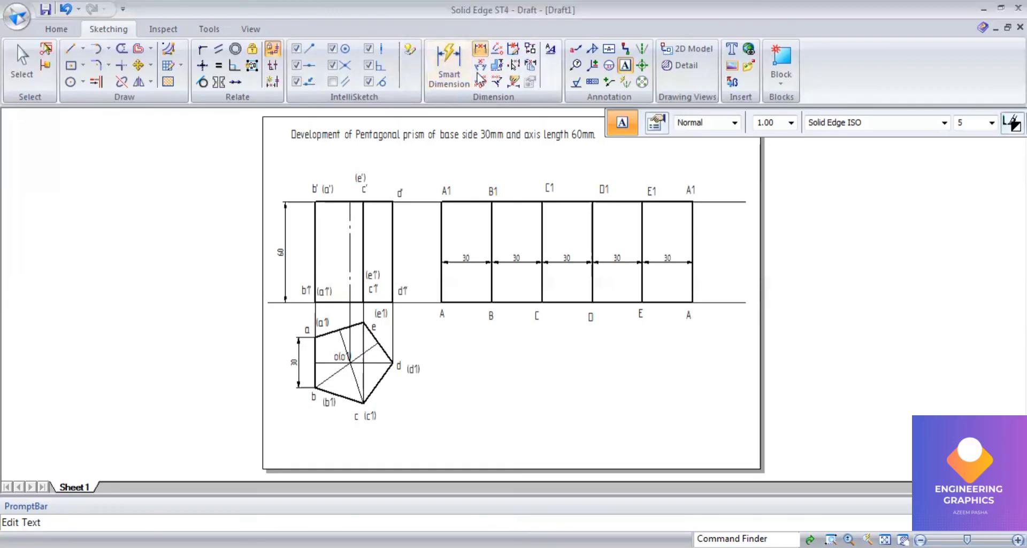
{"action": "left_click", "coordinate": [443, 244]}
{"action": "left_click", "coordinate": [692, 244]}
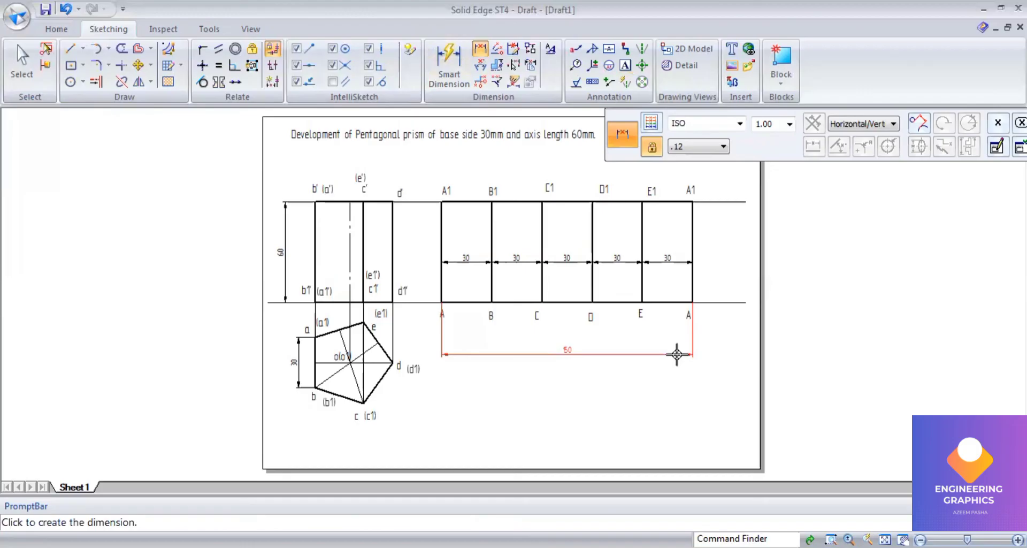
{"action": "left_click", "coordinate": [677, 354]}
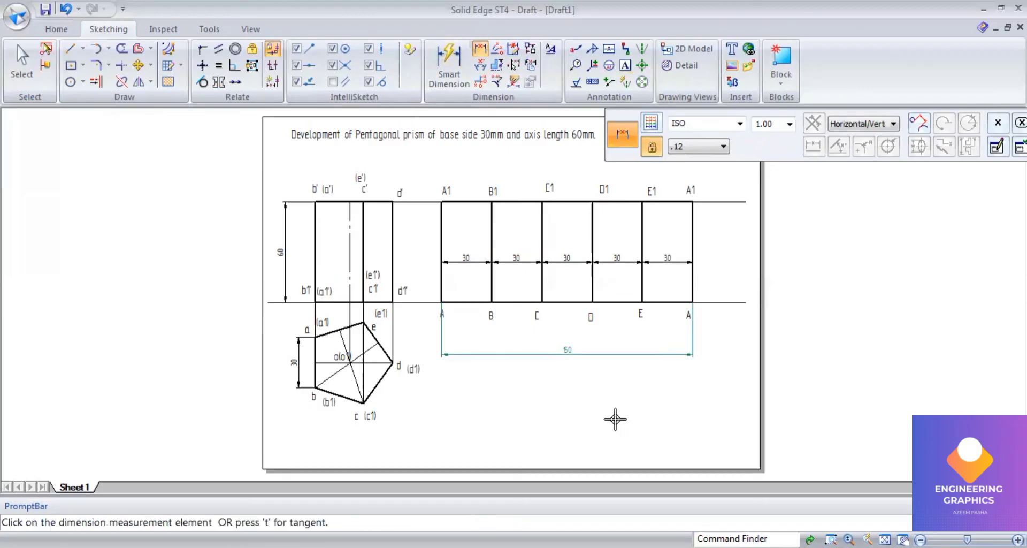
{"action": "scroll", "coordinate": [568, 382], "scroll_direction": "up", "scroll_amount": 1}
{"action": "scroll", "coordinate": [569, 381], "scroll_direction": "up", "scroll_amount": 1}
{"action": "scroll", "coordinate": [568, 382], "scroll_direction": "down", "scroll_amount": 2}
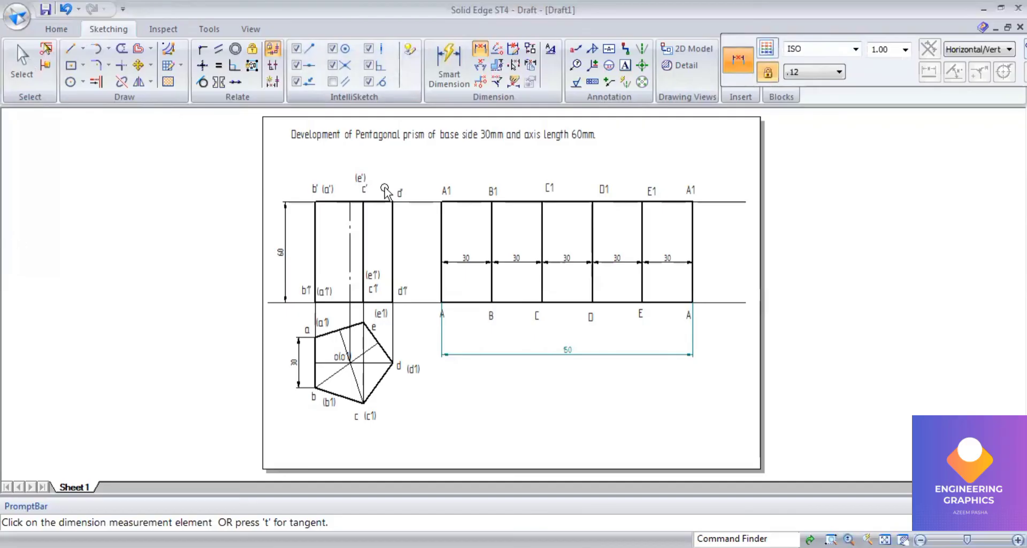
- Change the selected drawing title's font size from 5 to 8
{"action": "left_click", "coordinate": [482, 137]}
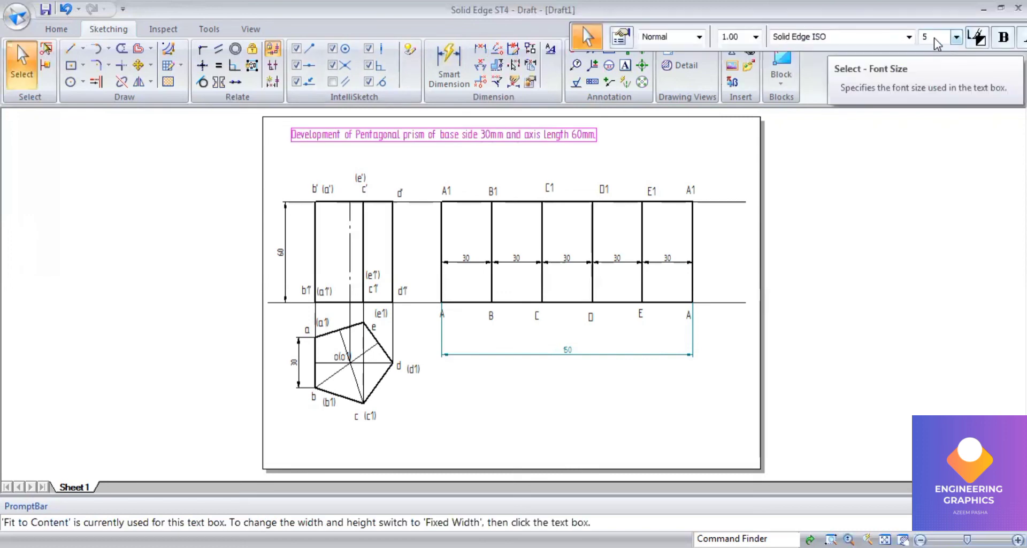
{"action": "left_click", "coordinate": [936, 37]}
{"action": "type", "text": "8"}
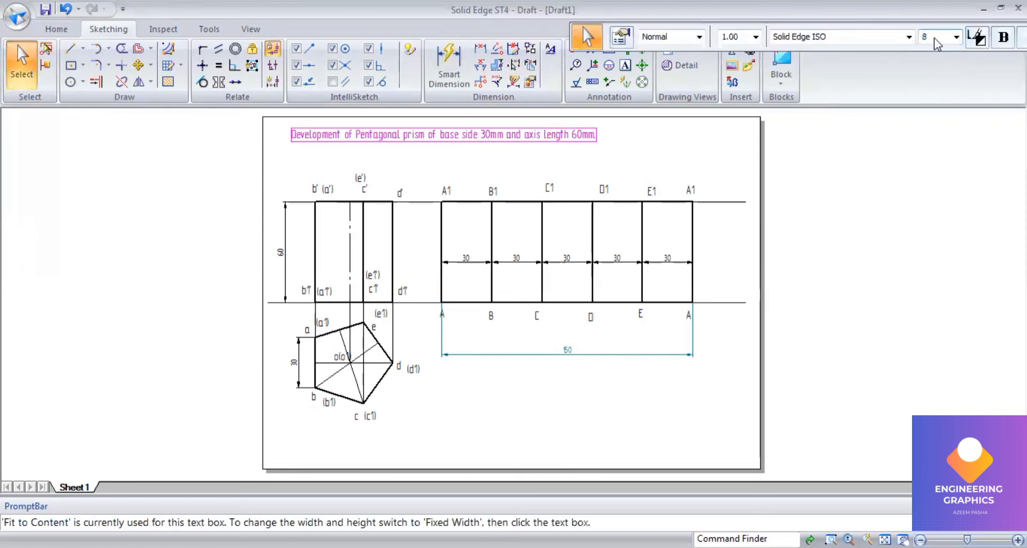